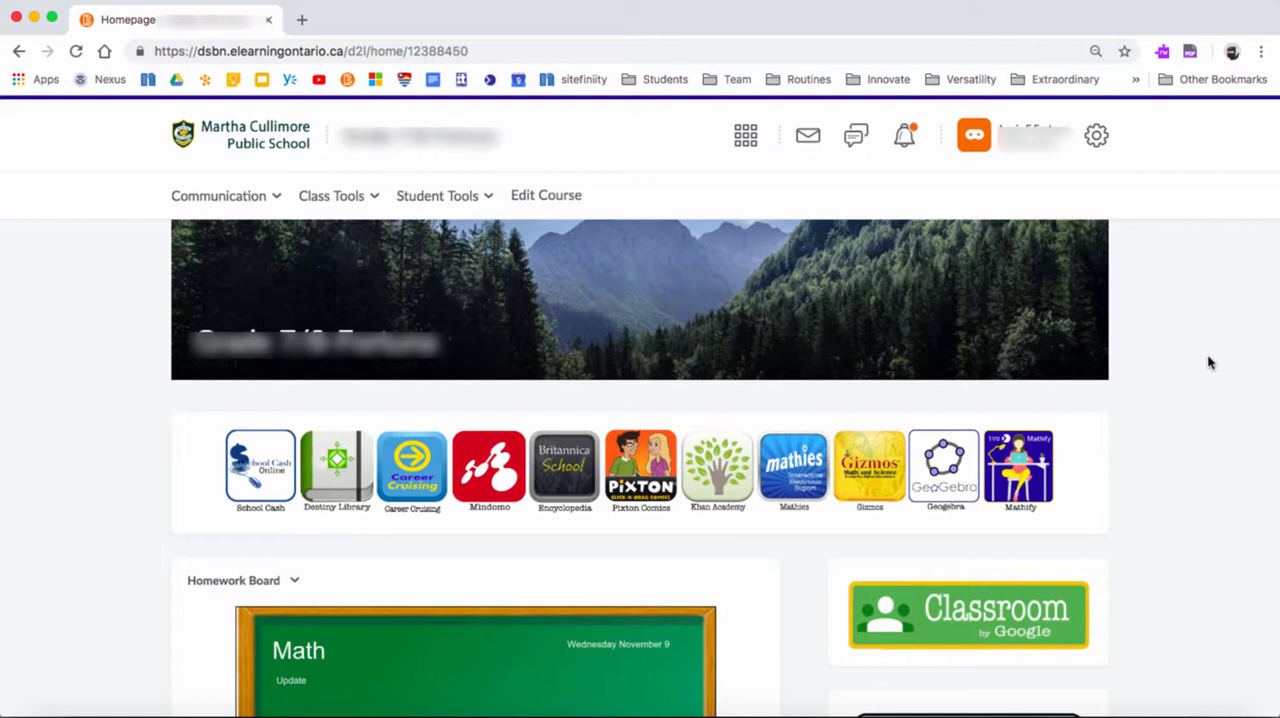
Open Pixton Comics from the class homepage and choose to use it as a creative writing tool
{"action": "left_click", "coordinate": [642, 479]}
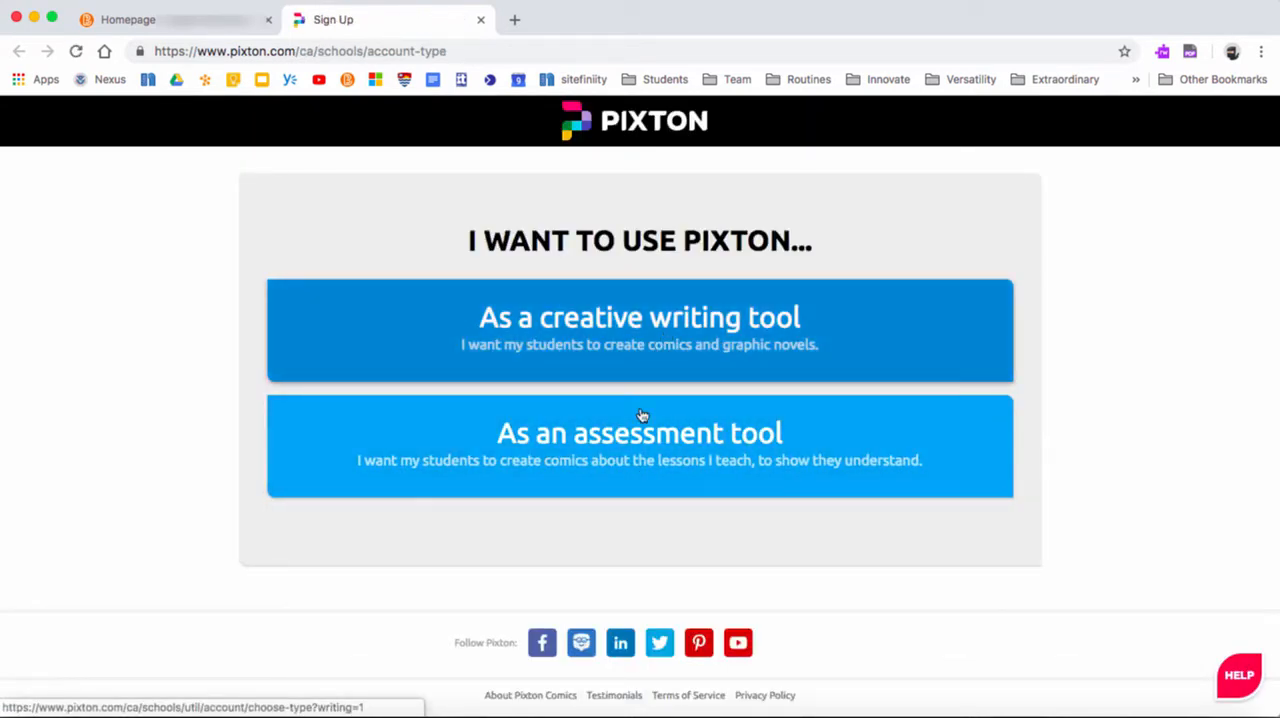
{"action": "left_click", "coordinate": [648, 338]}
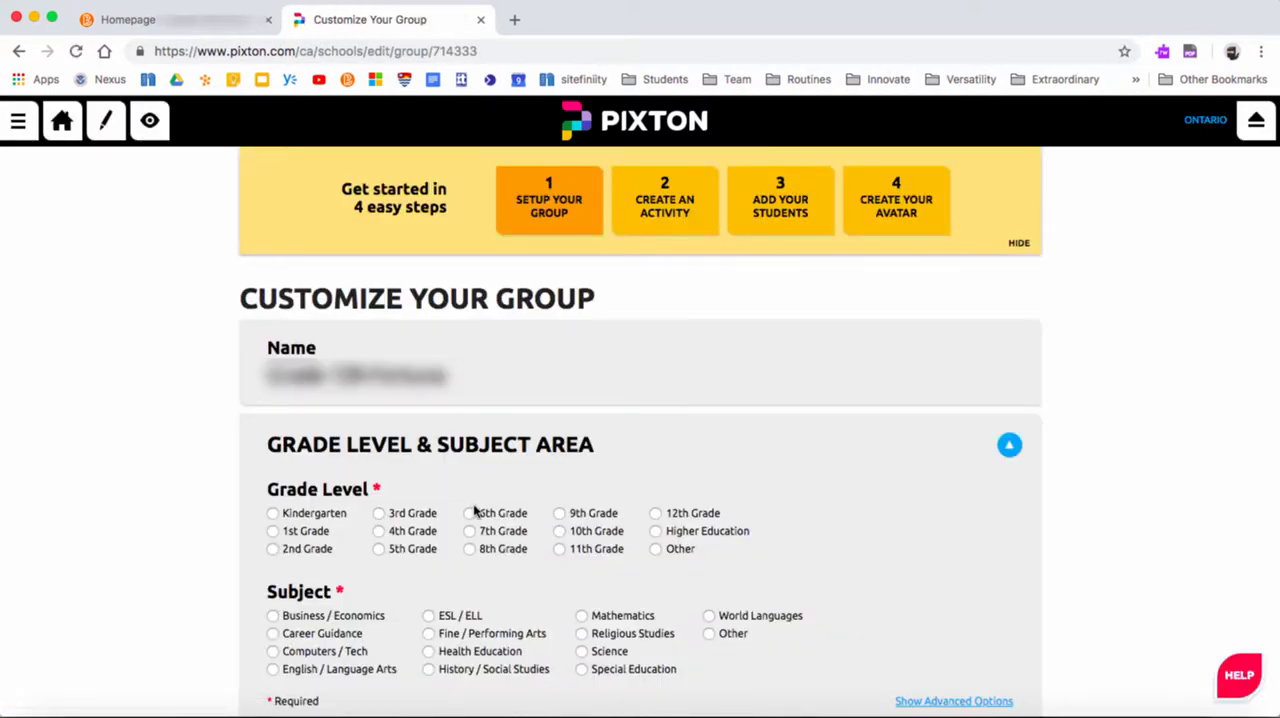
Set the group's grade level to 6th Grade and subject to English / Language Arts, and save the group
{"action": "left_click", "coordinate": [470, 513]}
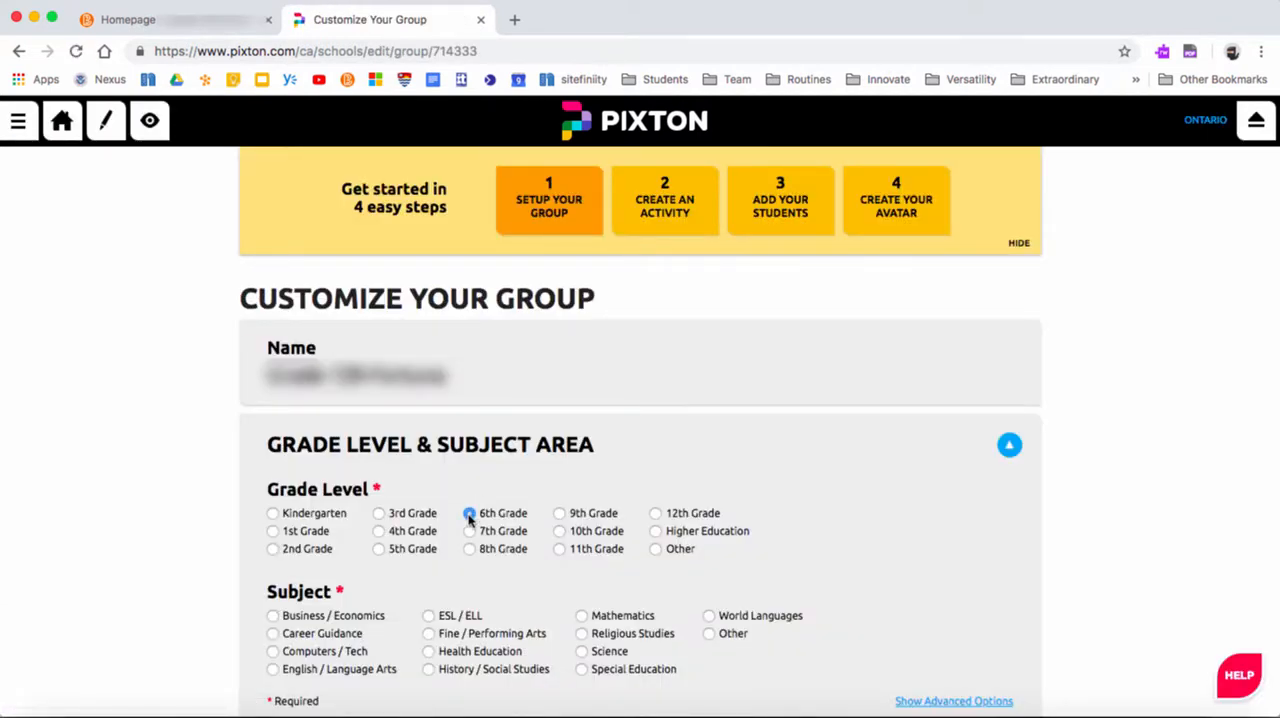
{"action": "left_click", "coordinate": [273, 669]}
{"action": "scroll", "coordinate": [1138, 692], "scroll_direction": "down", "scroll_amount": 3}
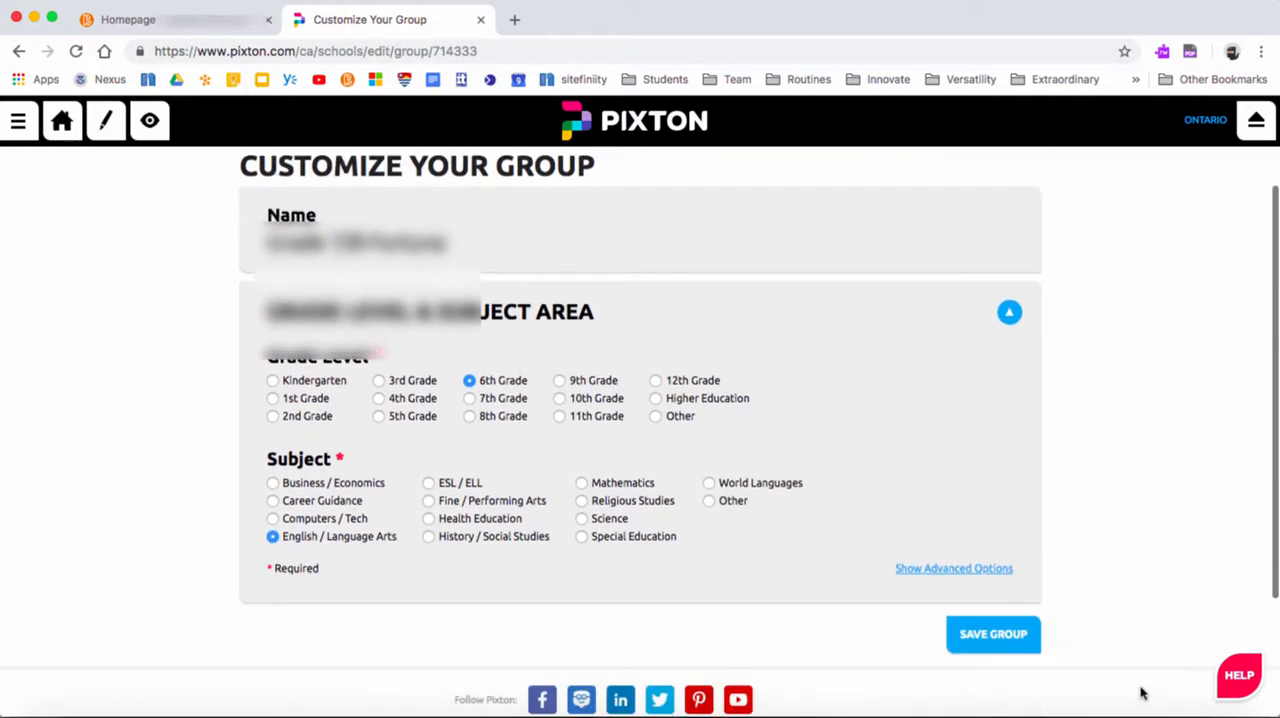
{"action": "left_click", "coordinate": [993, 636]}
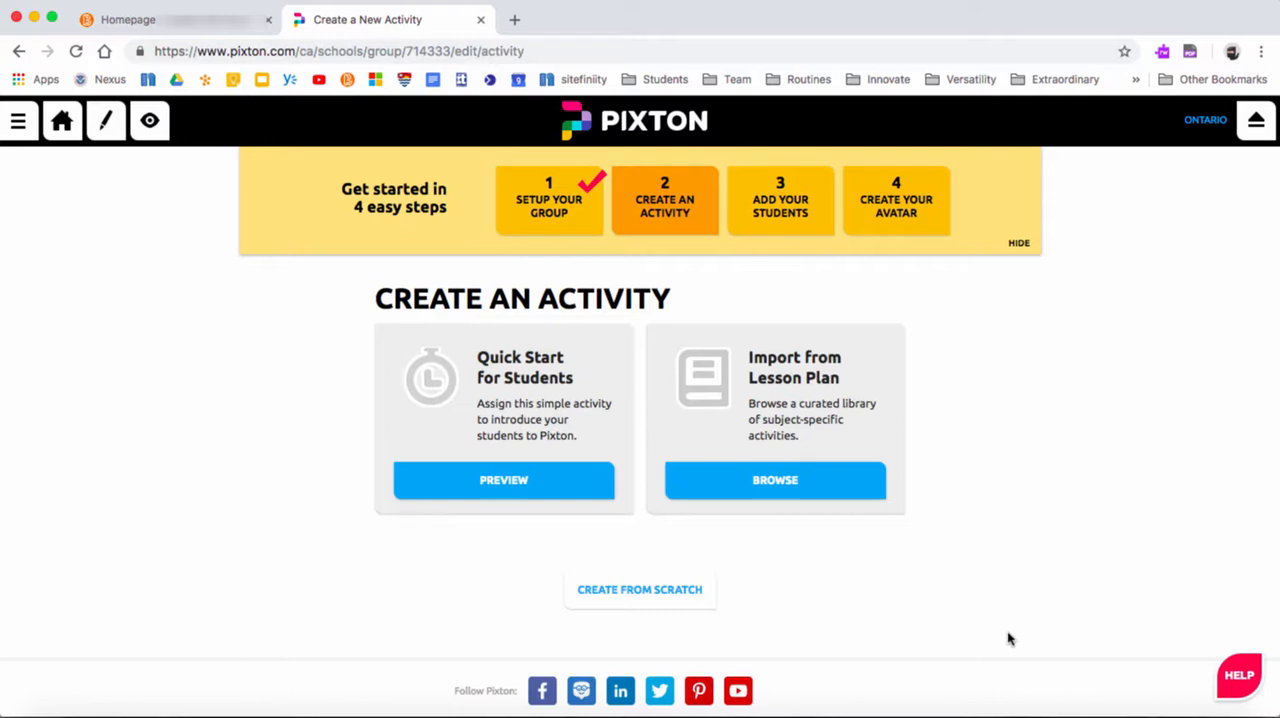
Preview the Quick Start for Students activity and return to the activity creation options
{"action": "left_click", "coordinate": [540, 490]}
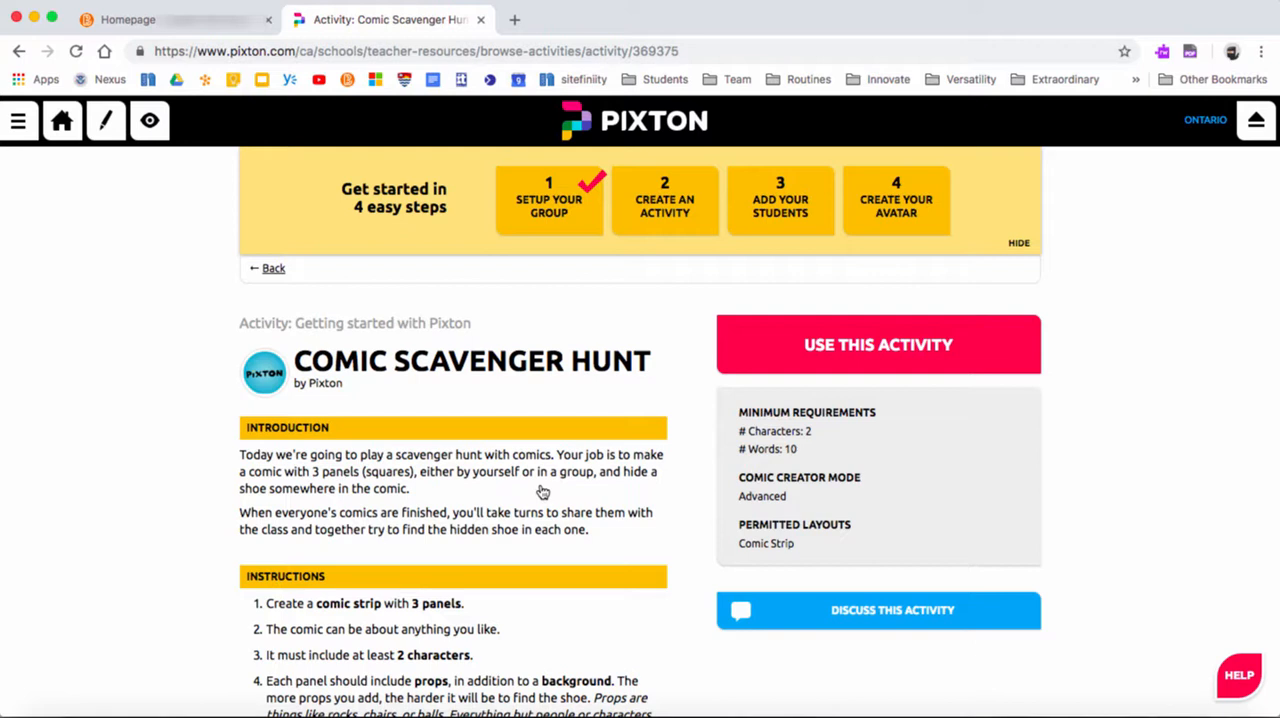
{"action": "left_click", "coordinate": [20, 53]}
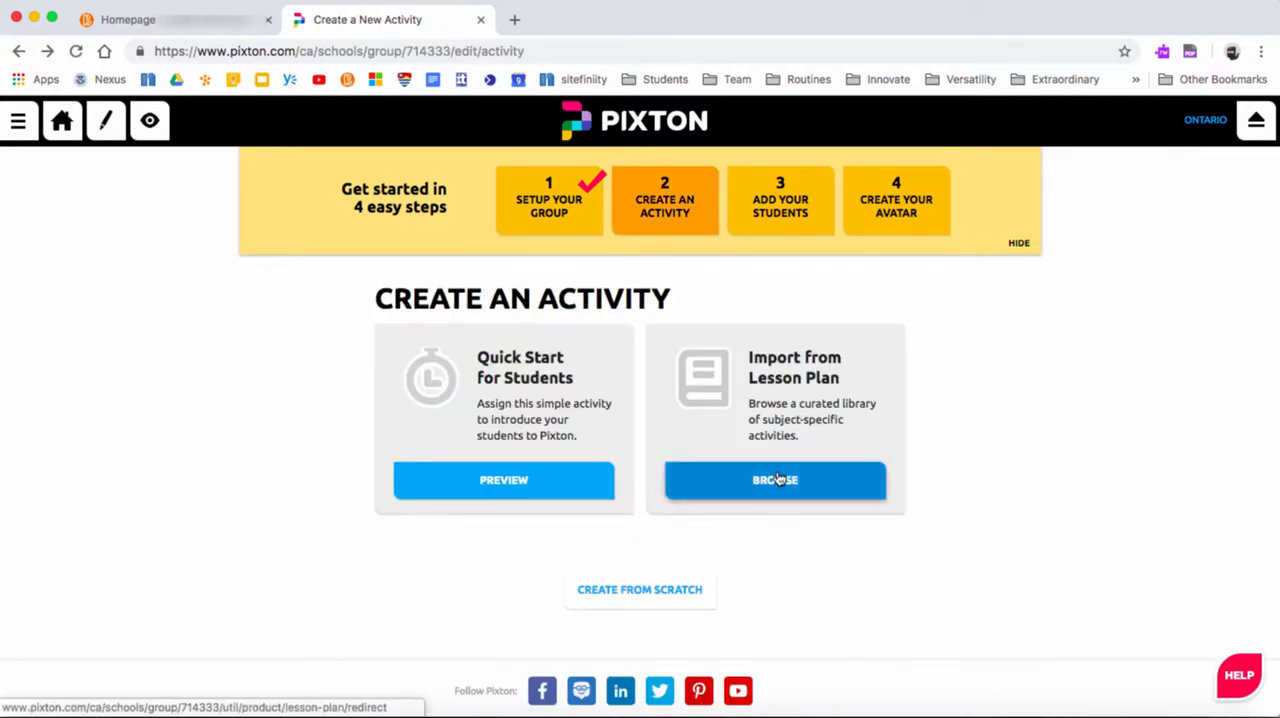
Browse the lesson plan library and search it for "Bullying"
{"action": "left_click", "coordinate": [779, 480]}
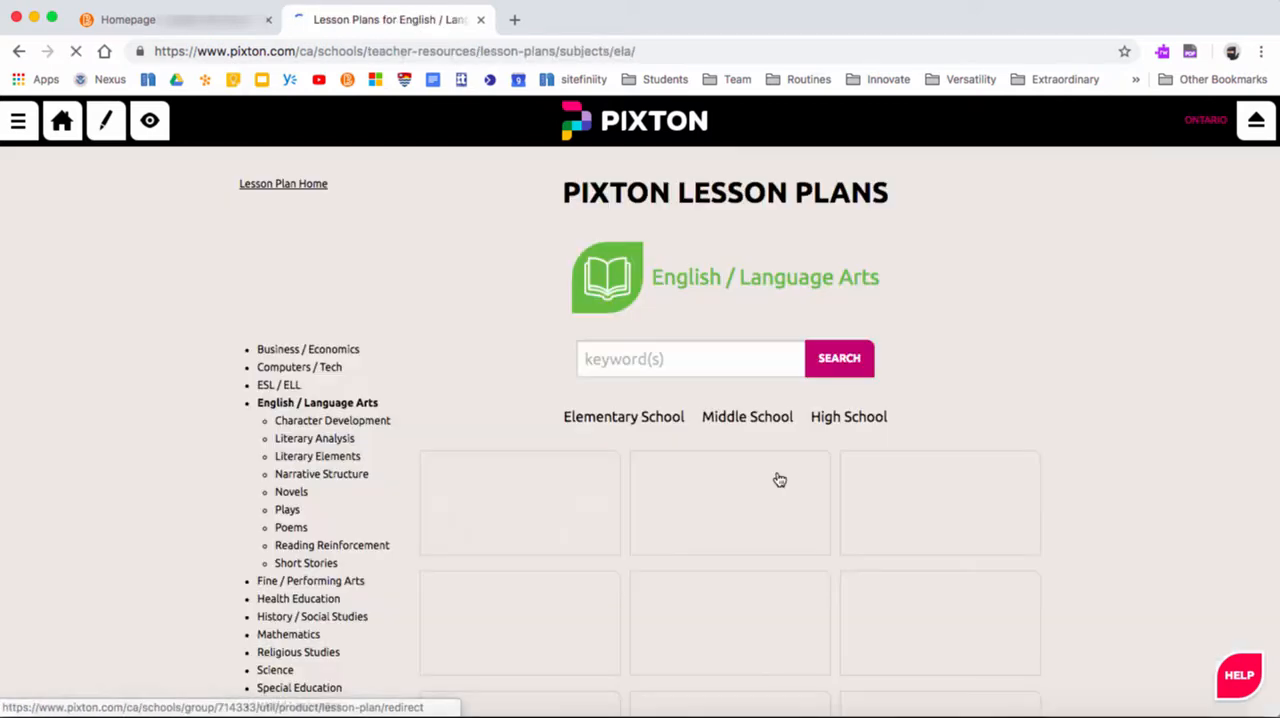
{"action": "left_click", "coordinate": [688, 366]}
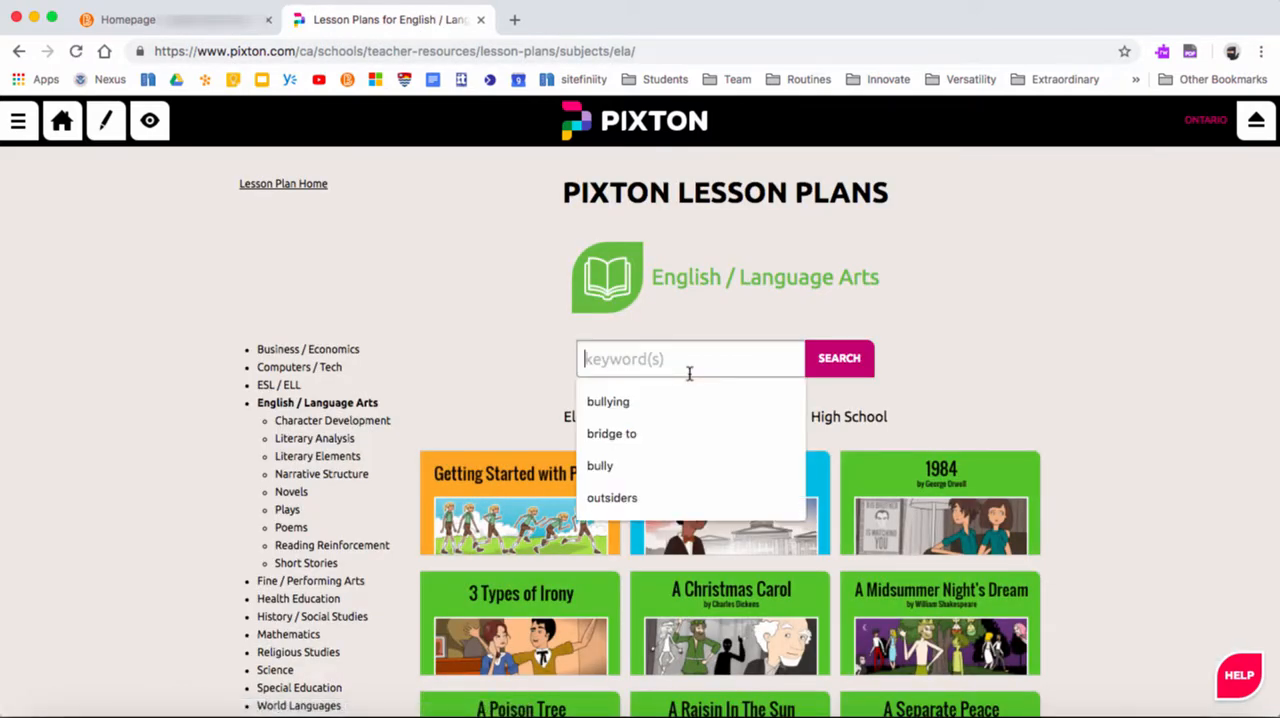
{"action": "type", "text": "Bully"}
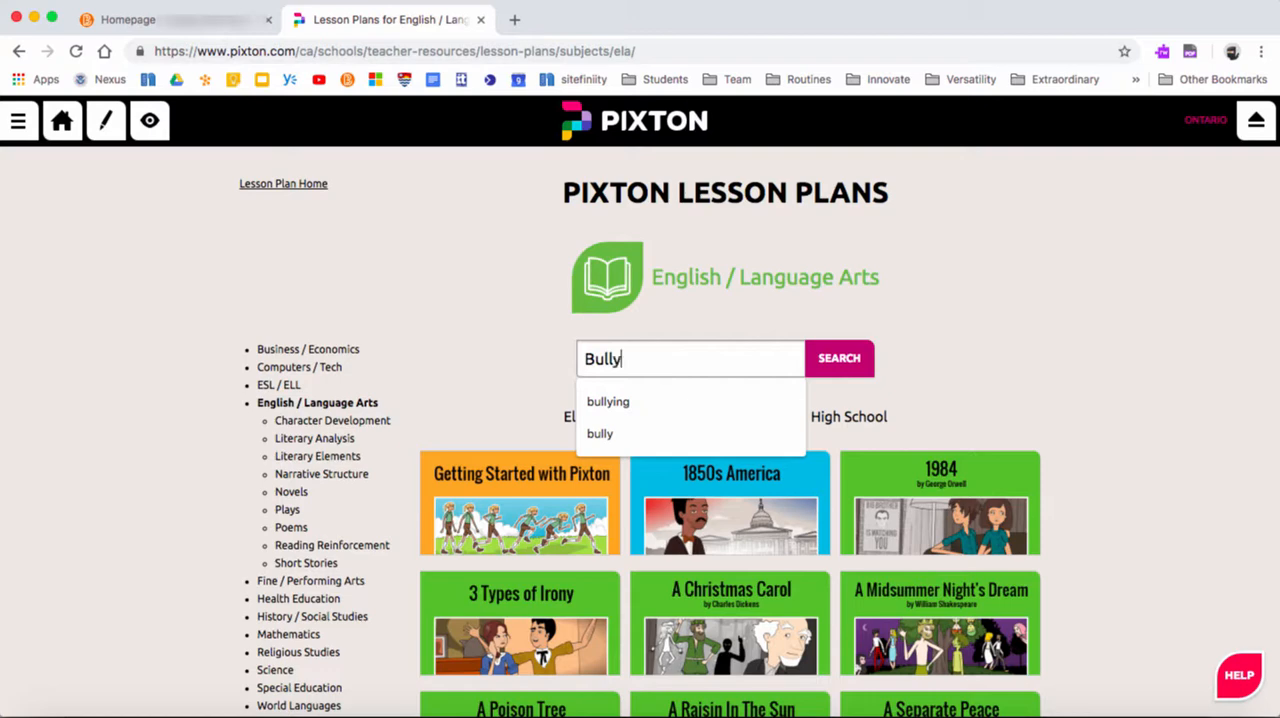
{"action": "type", "text": "ing"}
{"action": "key", "text": "Return"}
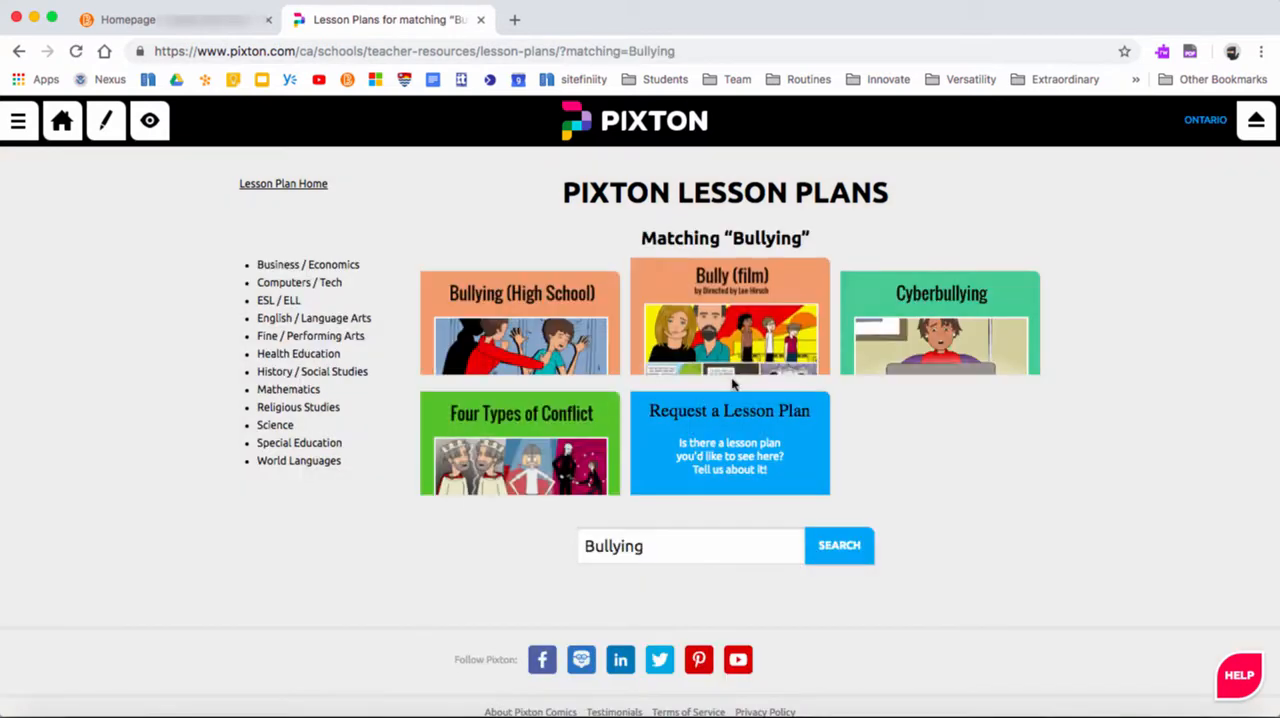
Look through the Cyberbullying lesson plan and its activities, and return to the activity creation options
{"action": "left_click", "coordinate": [926, 315]}
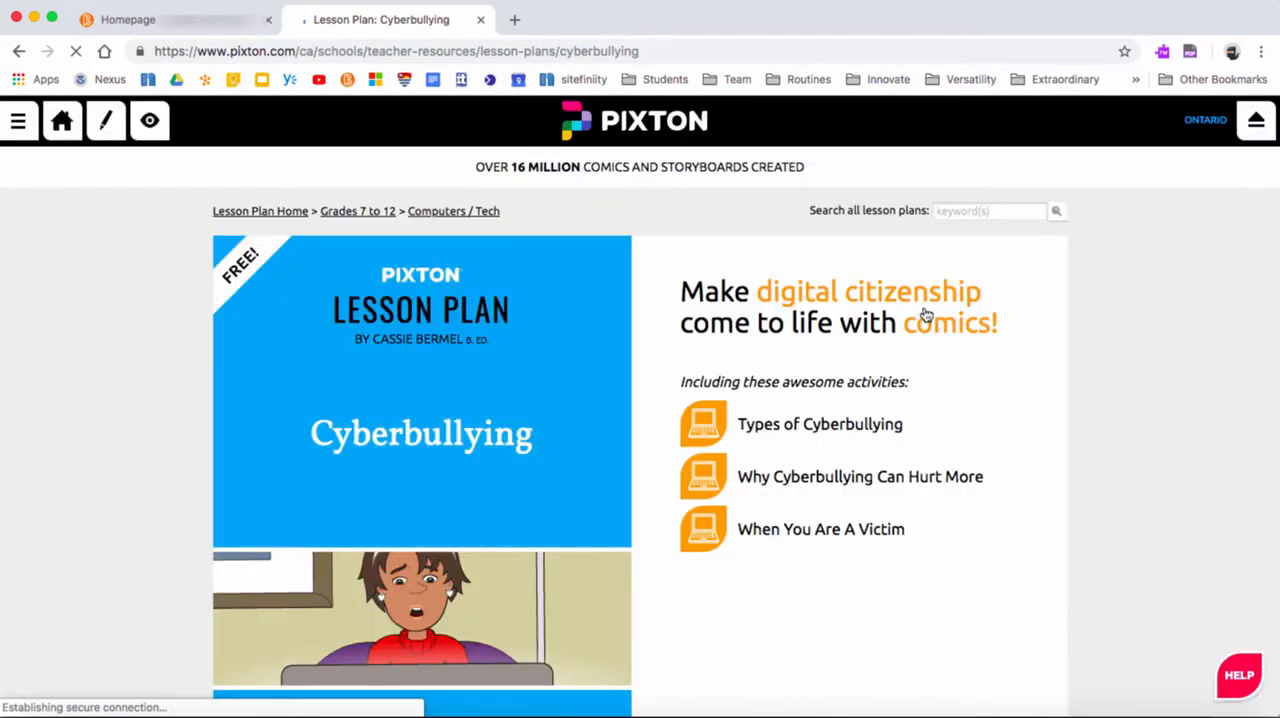
{"action": "scroll", "coordinate": [974, 563], "scroll_direction": "down", "scroll_amount": 15}
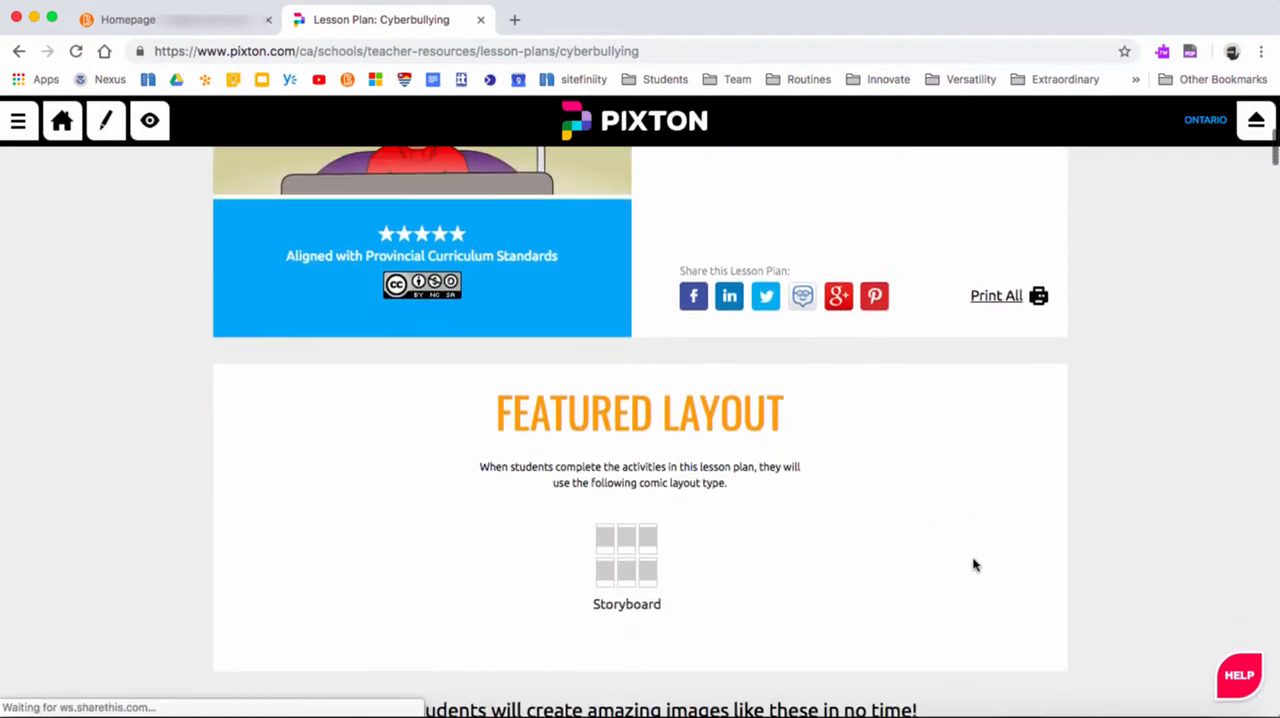
{"action": "scroll", "coordinate": [974, 565], "scroll_direction": "down", "scroll_amount": 15}
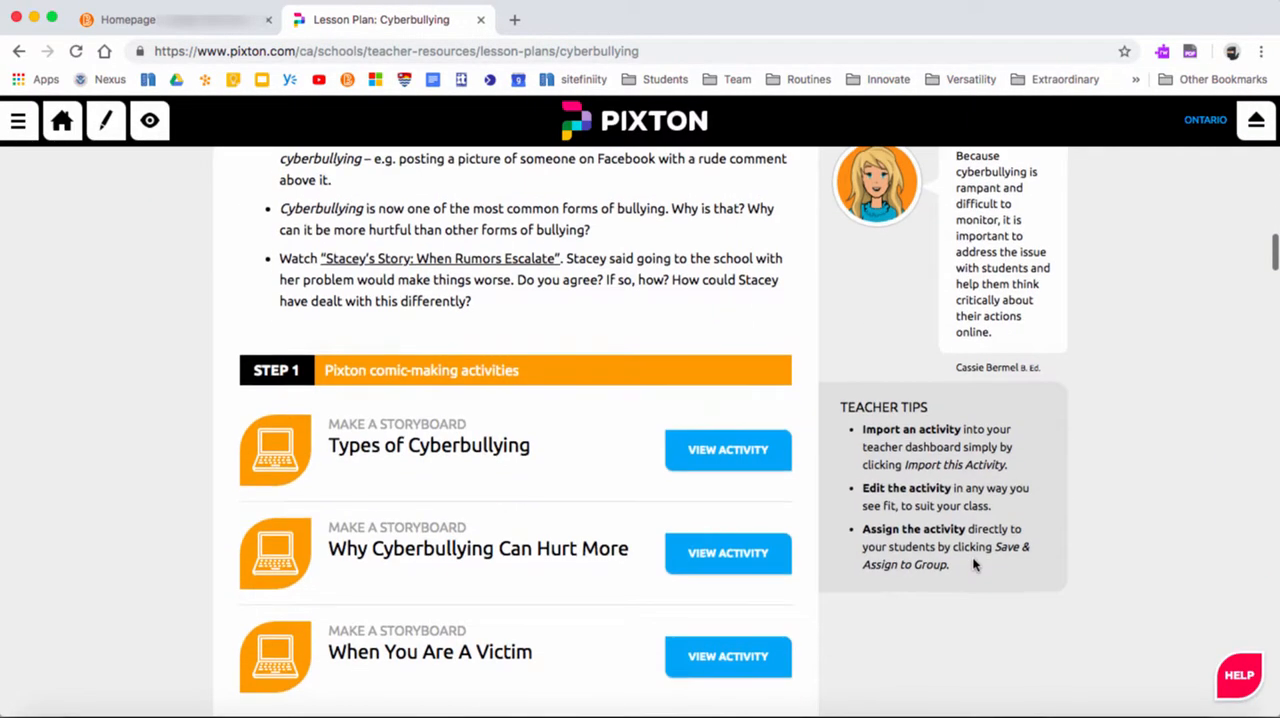
{"action": "scroll", "coordinate": [974, 565], "scroll_direction": "up", "scroll_amount": 20}
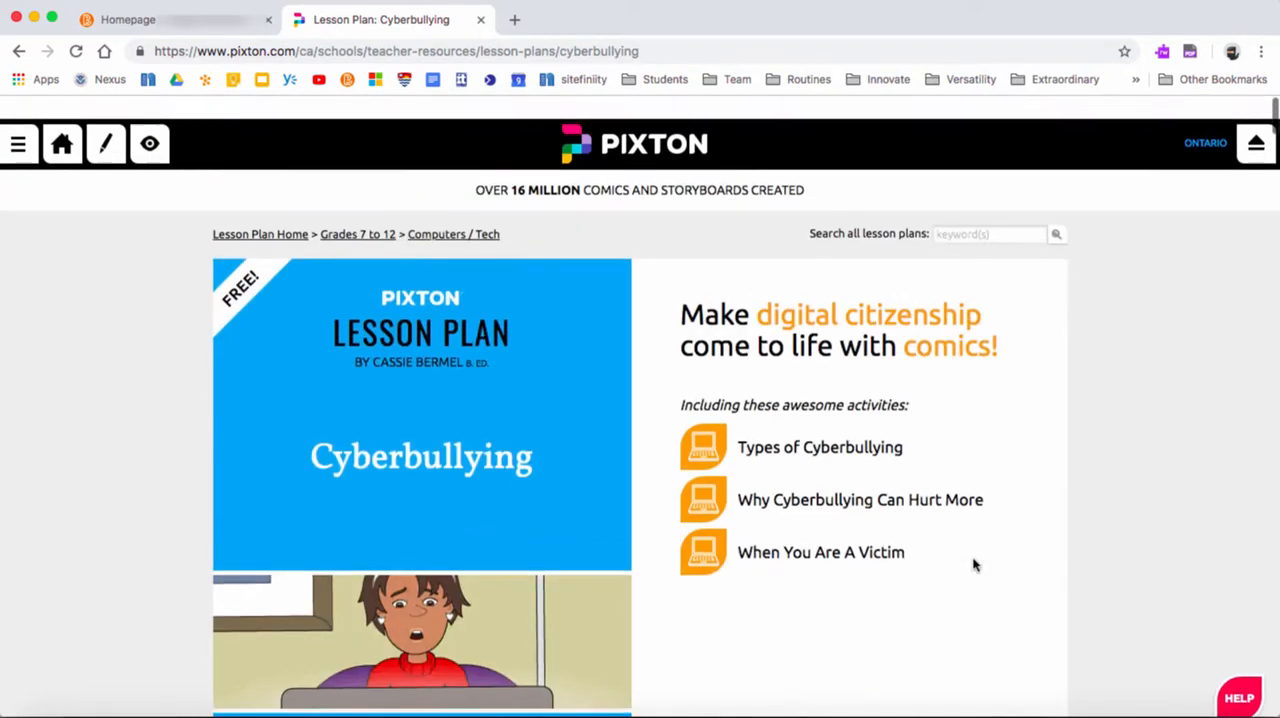
{"action": "left_click", "coordinate": [17, 52]}
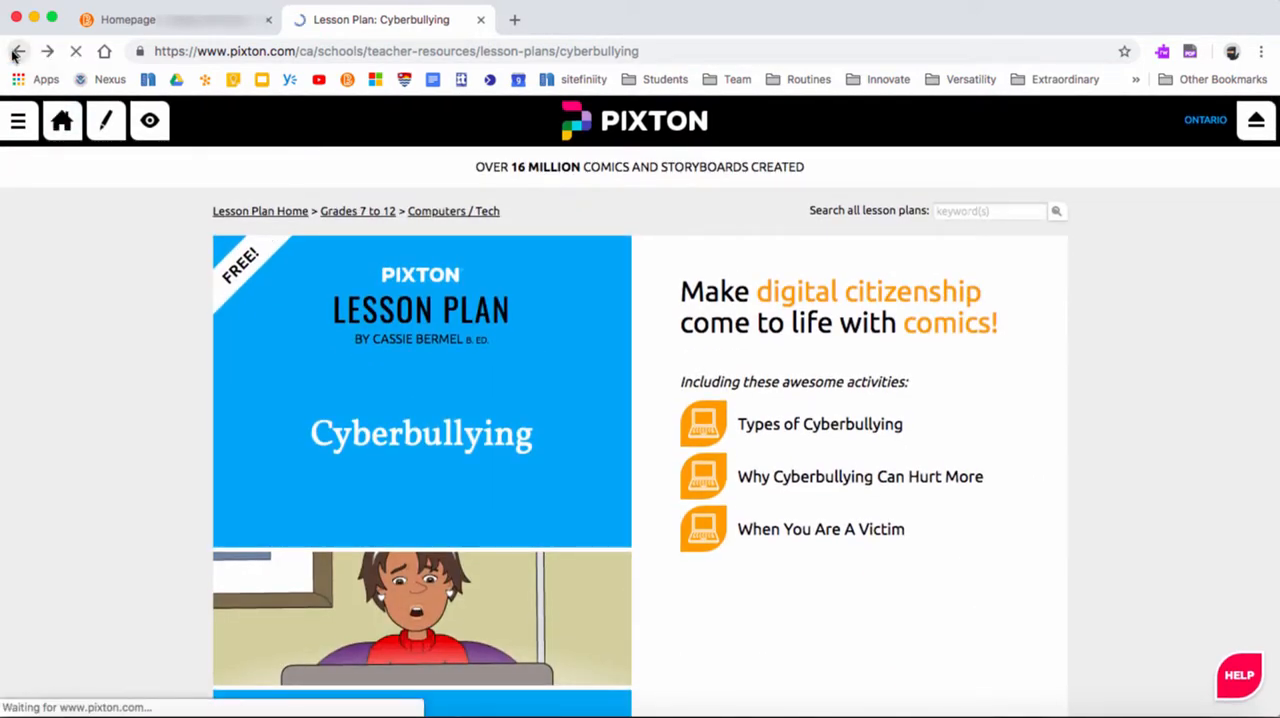
{"action": "left_click", "coordinate": [15, 52]}
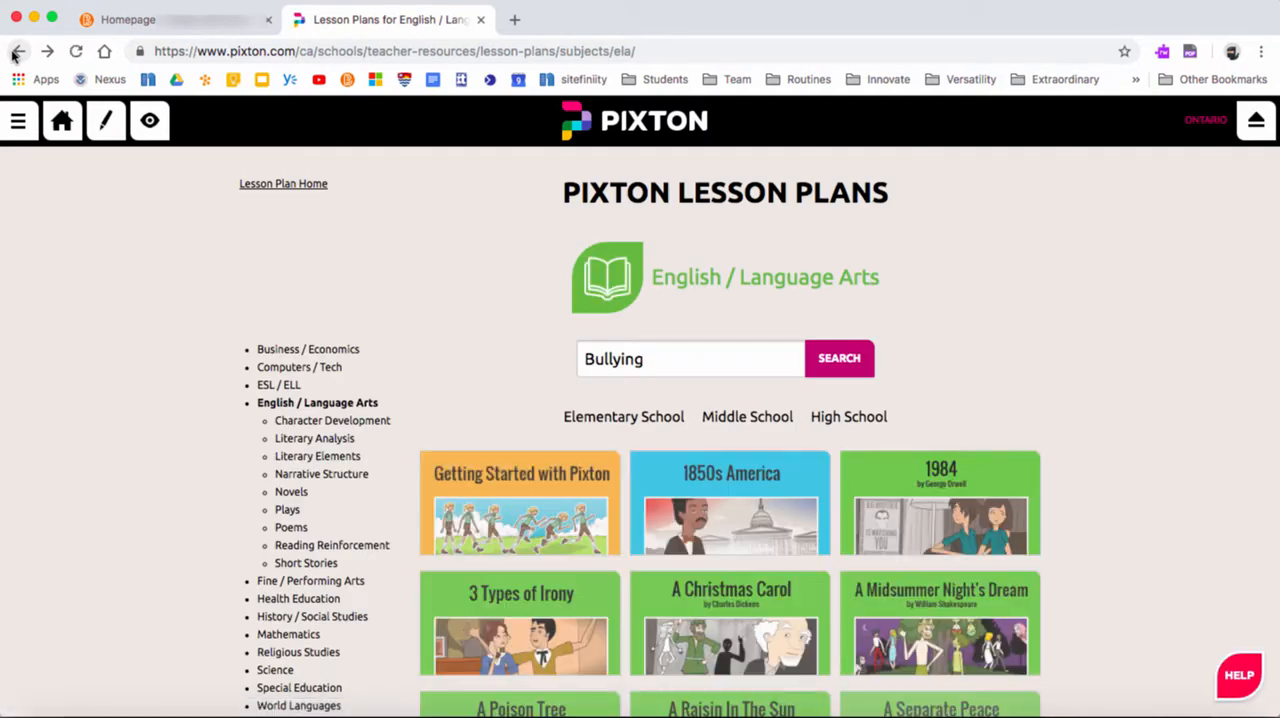
{"action": "left_click", "coordinate": [17, 52]}
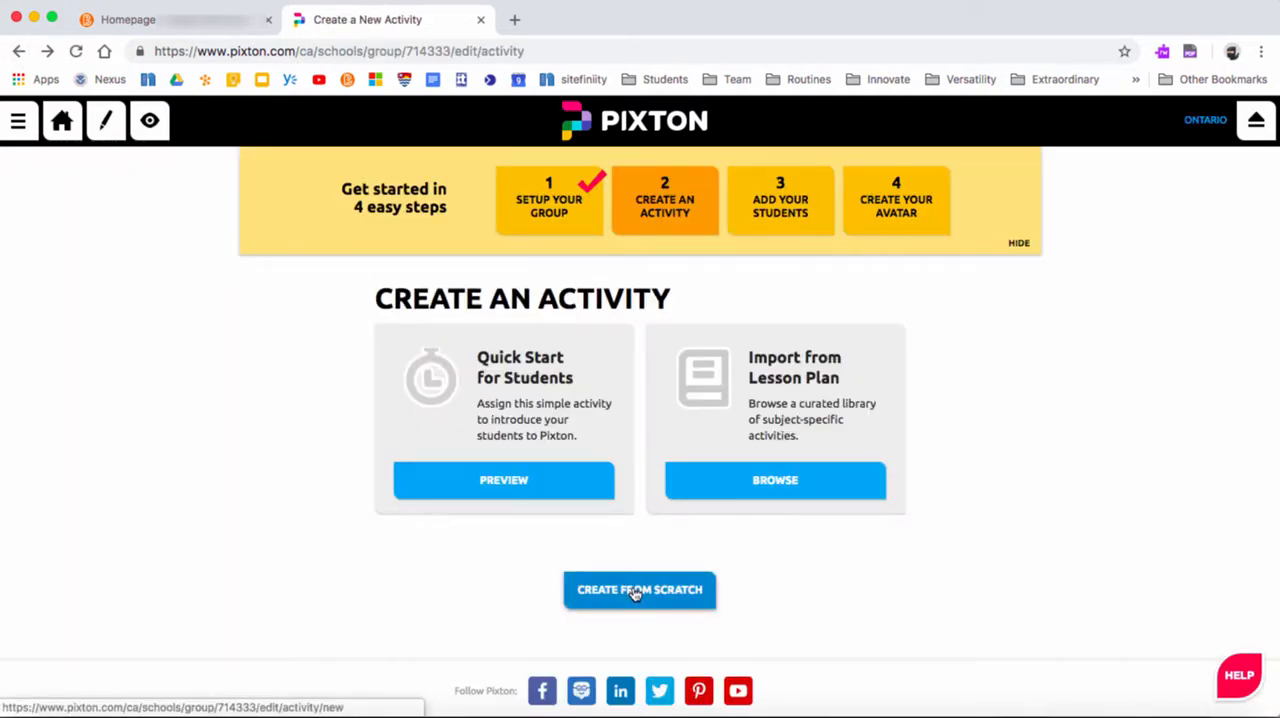
Create an activity from scratch and title it "Best day of my life"
{"action": "left_click", "coordinate": [634, 592]}
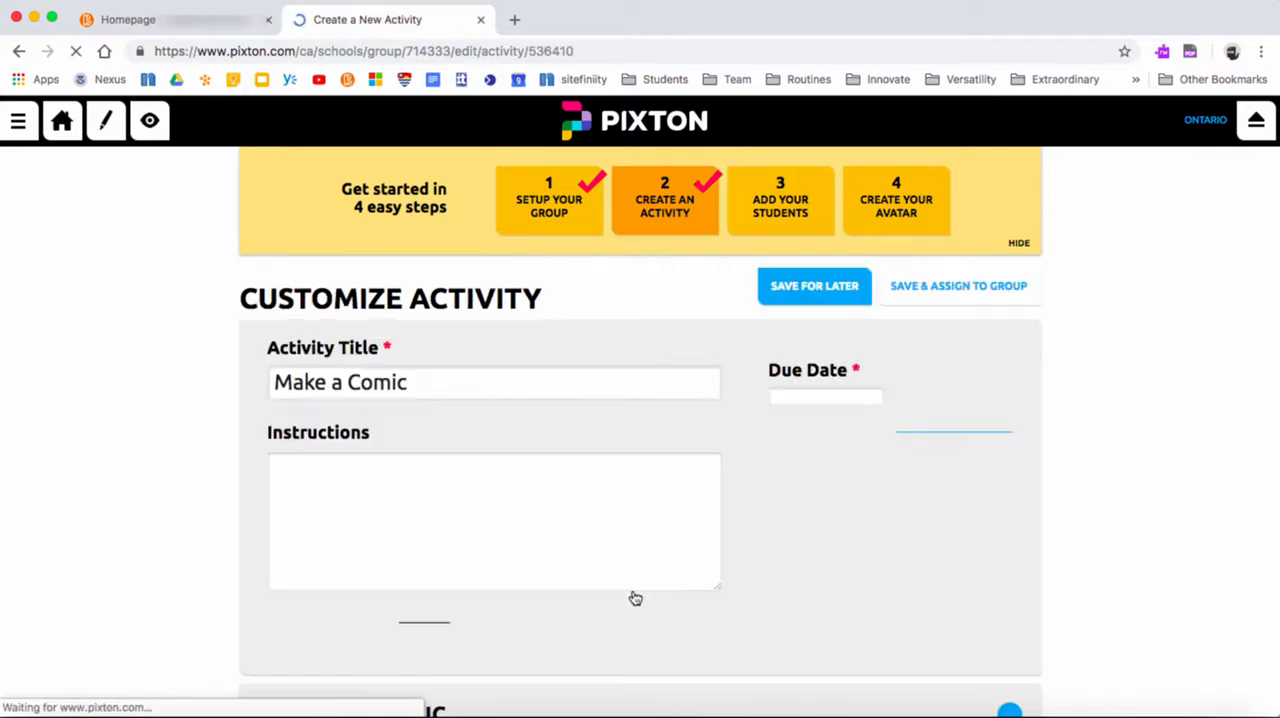
{"action": "triple_click", "coordinate": [437, 384]}
{"action": "type", "text": "Best"}
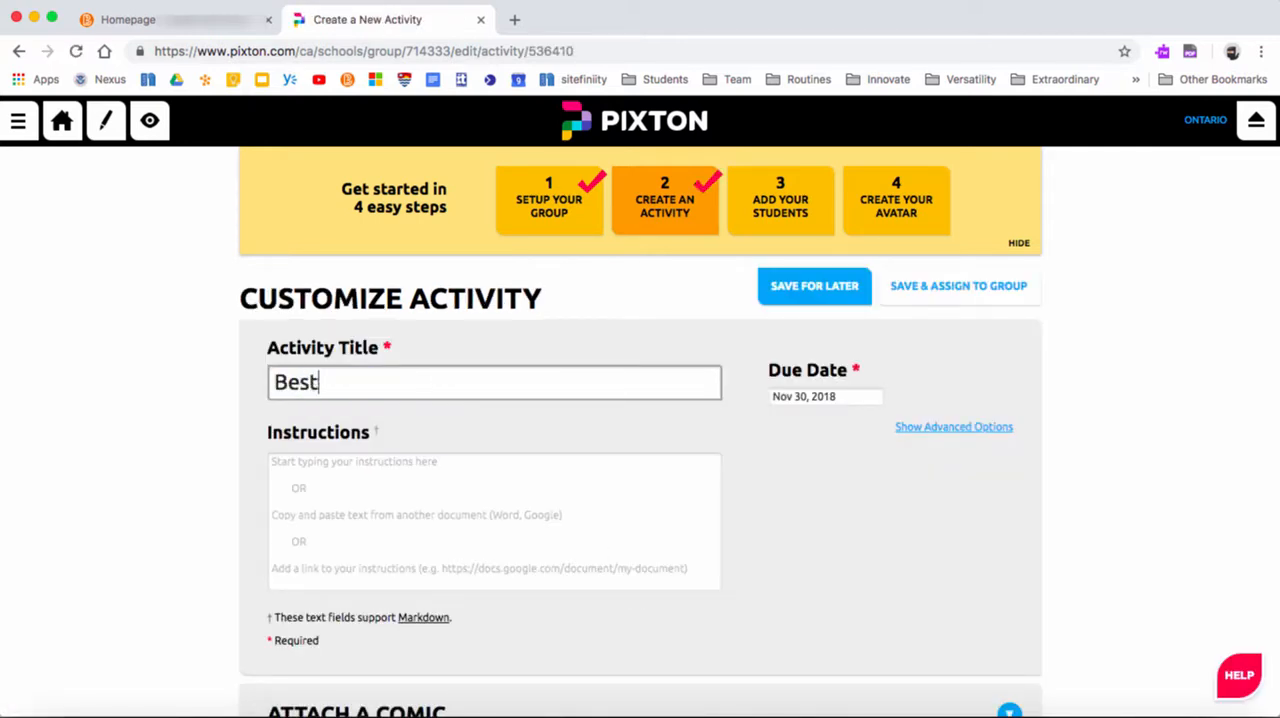
{"action": "type", "text": " day o"}
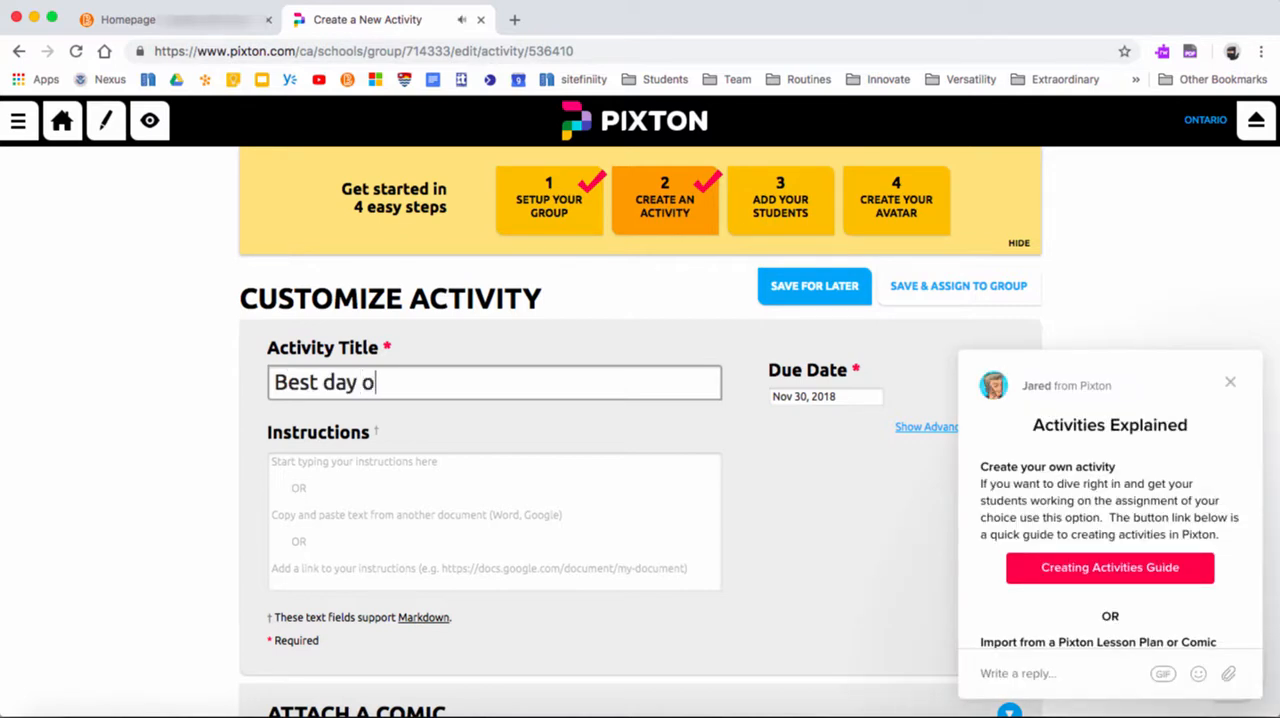
{"action": "type", "text": "f my life"}
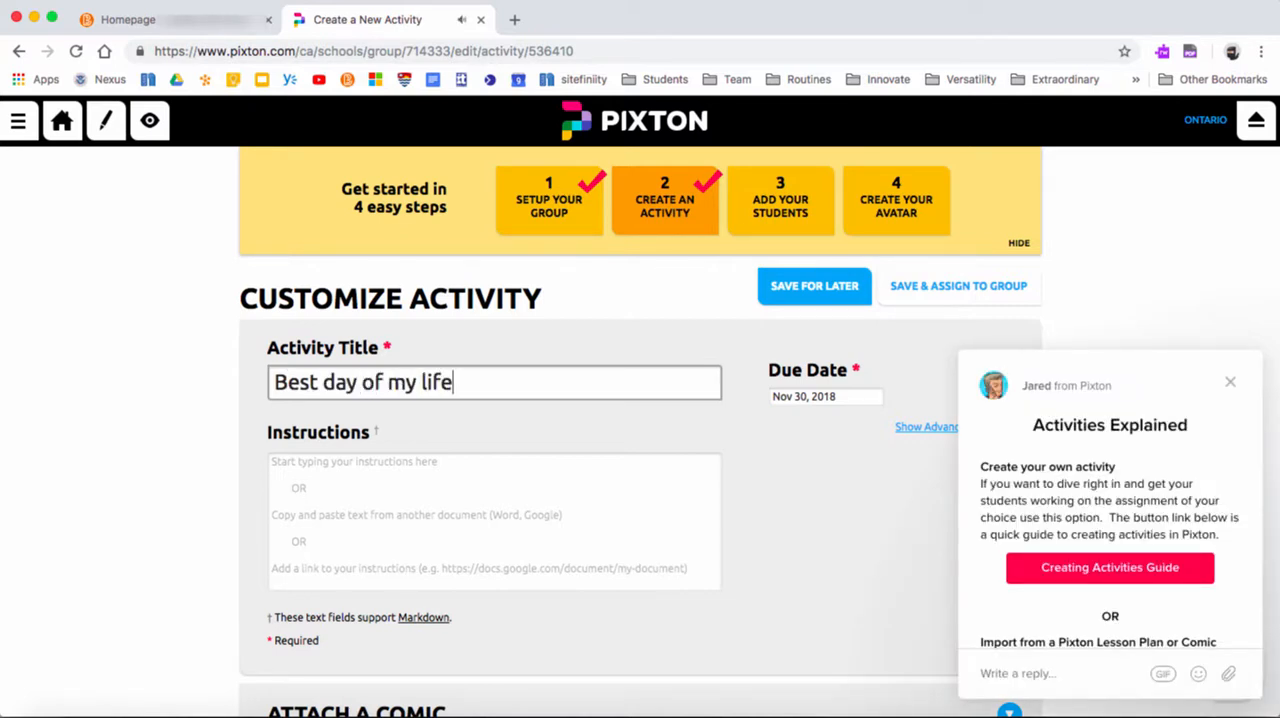
Dismiss the Activities Explained message and show the activity's advanced options
{"action": "left_click", "coordinate": [428, 474]}
{"action": "scroll", "coordinate": [467, 513], "scroll_direction": "down", "scroll_amount": 3}
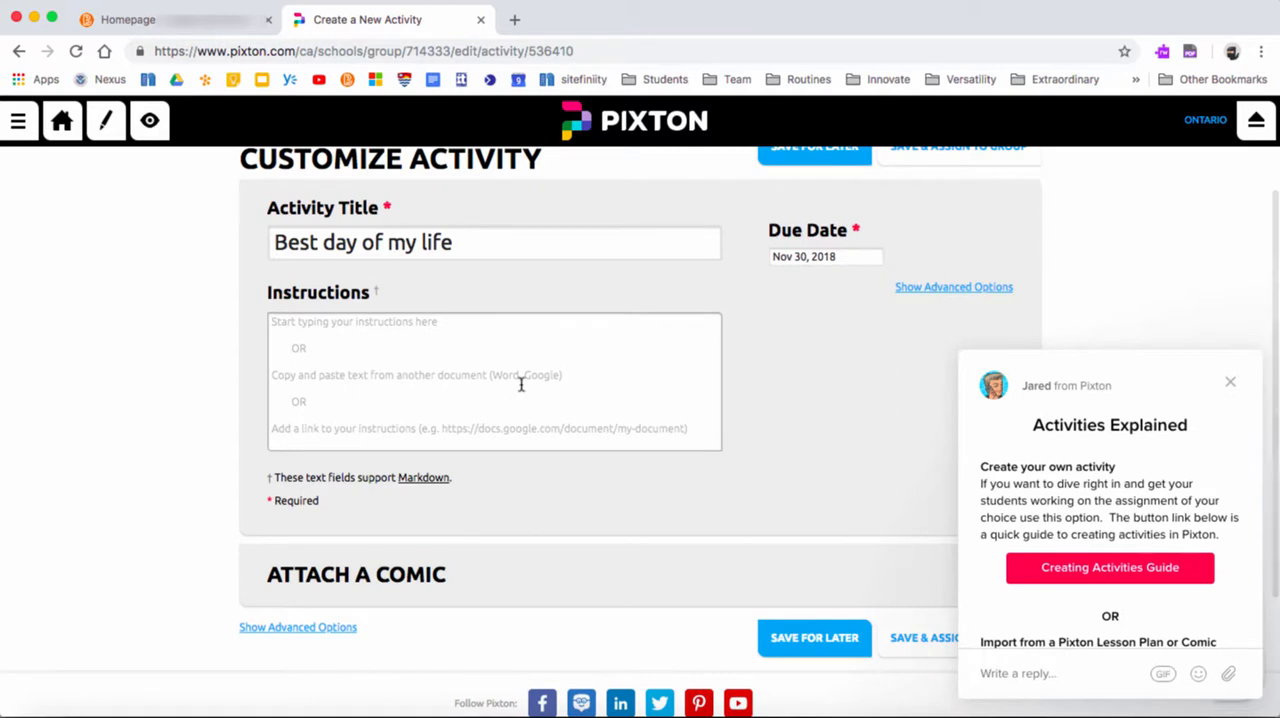
{"action": "left_click", "coordinate": [1230, 382]}
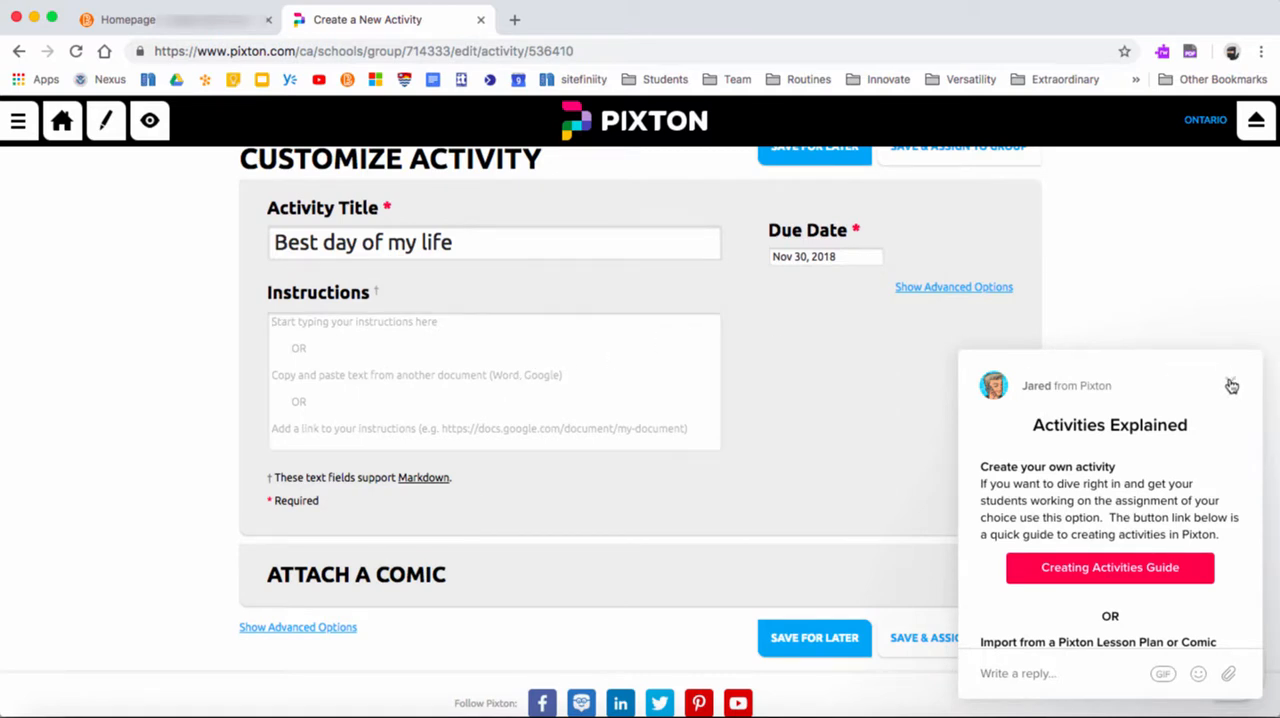
{"action": "left_click", "coordinate": [955, 288]}
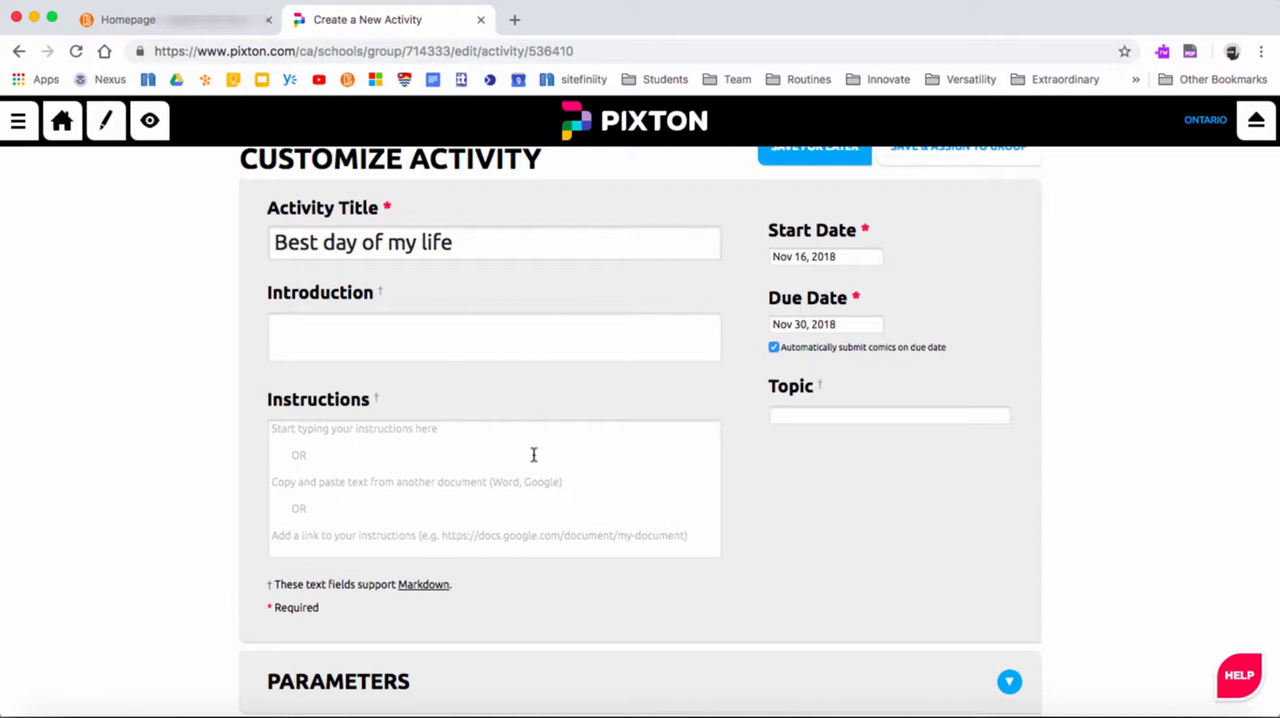
Set the activity's minimum requirements to 3 panels and 2 characters in its parameters
{"action": "scroll", "coordinate": [533, 455], "scroll_direction": "down", "scroll_amount": 5}
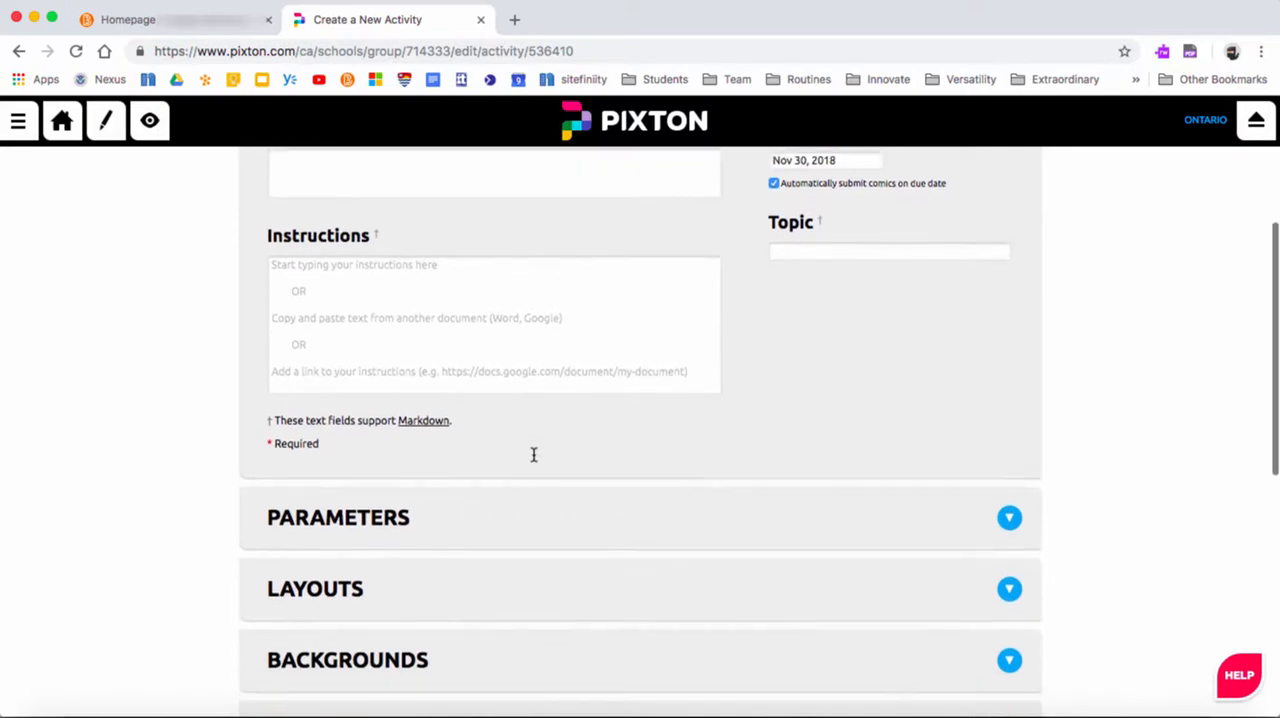
{"action": "scroll", "coordinate": [533, 460], "scroll_direction": "down", "scroll_amount": 3}
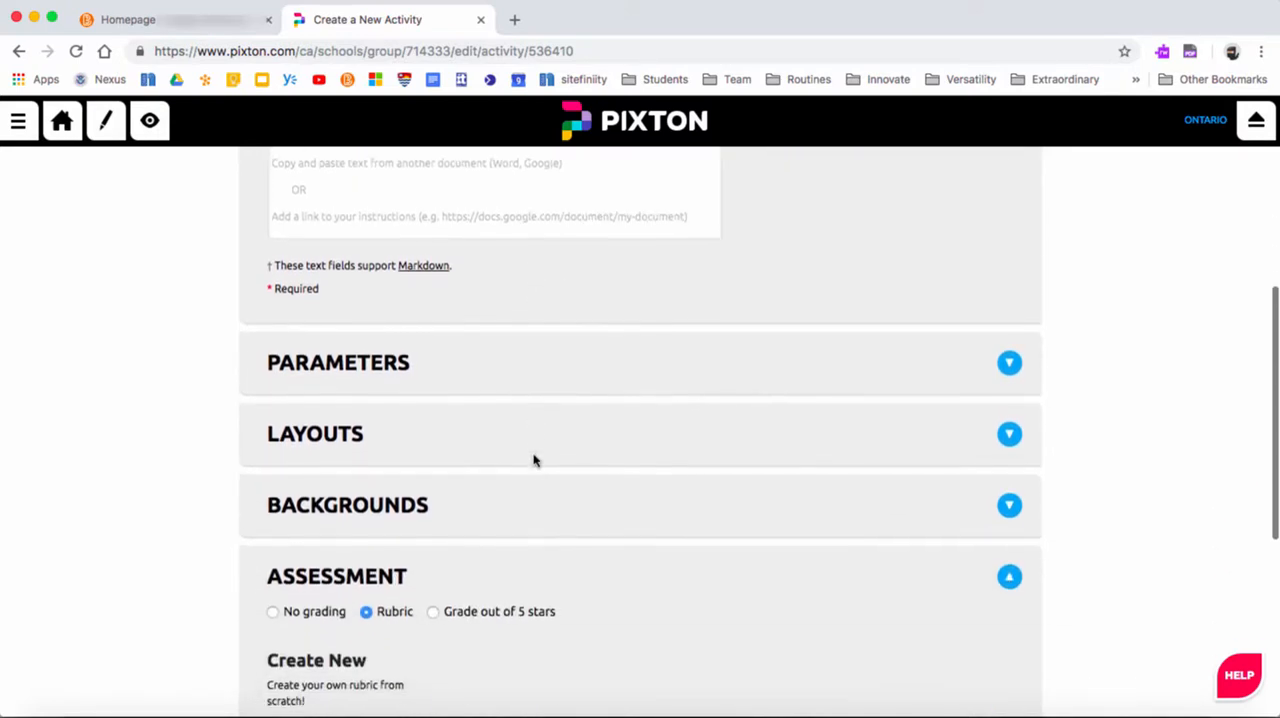
{"action": "left_click", "coordinate": [488, 352]}
{"action": "left_click", "coordinate": [380, 407]}
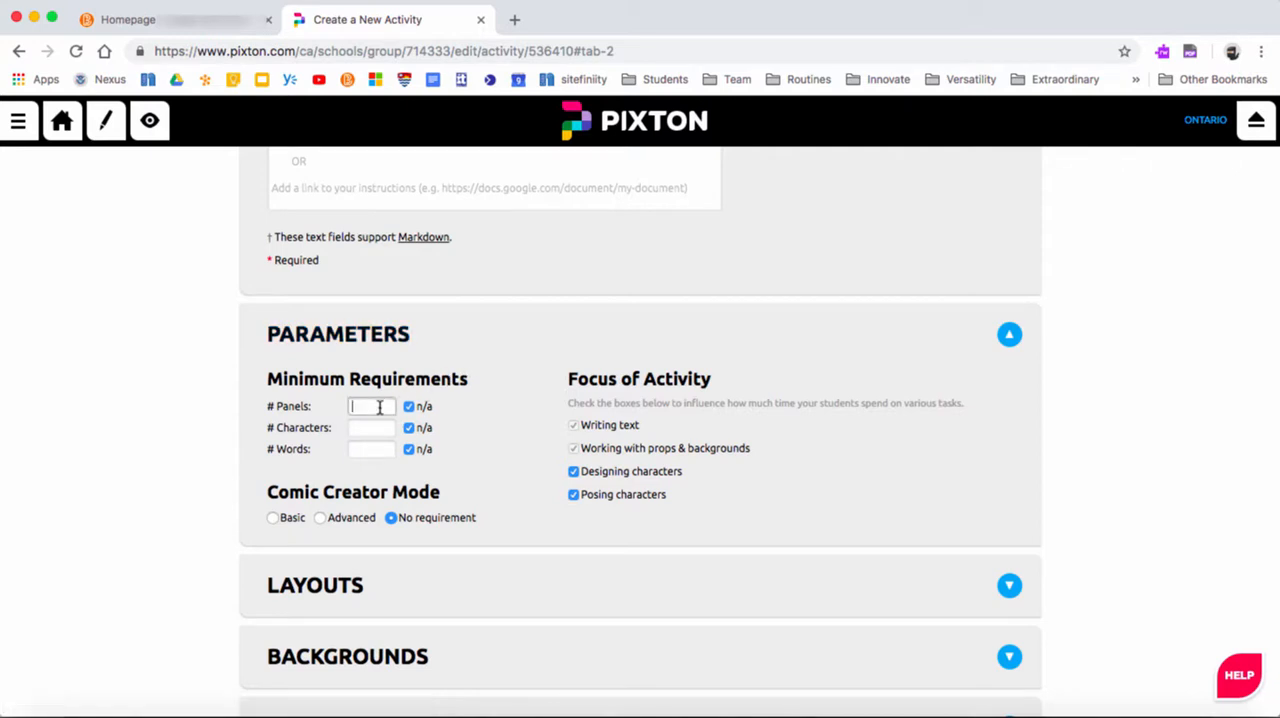
{"action": "type", "text": "3"}
{"action": "left_click", "coordinate": [371, 428]}
{"action": "type", "text": "2"}
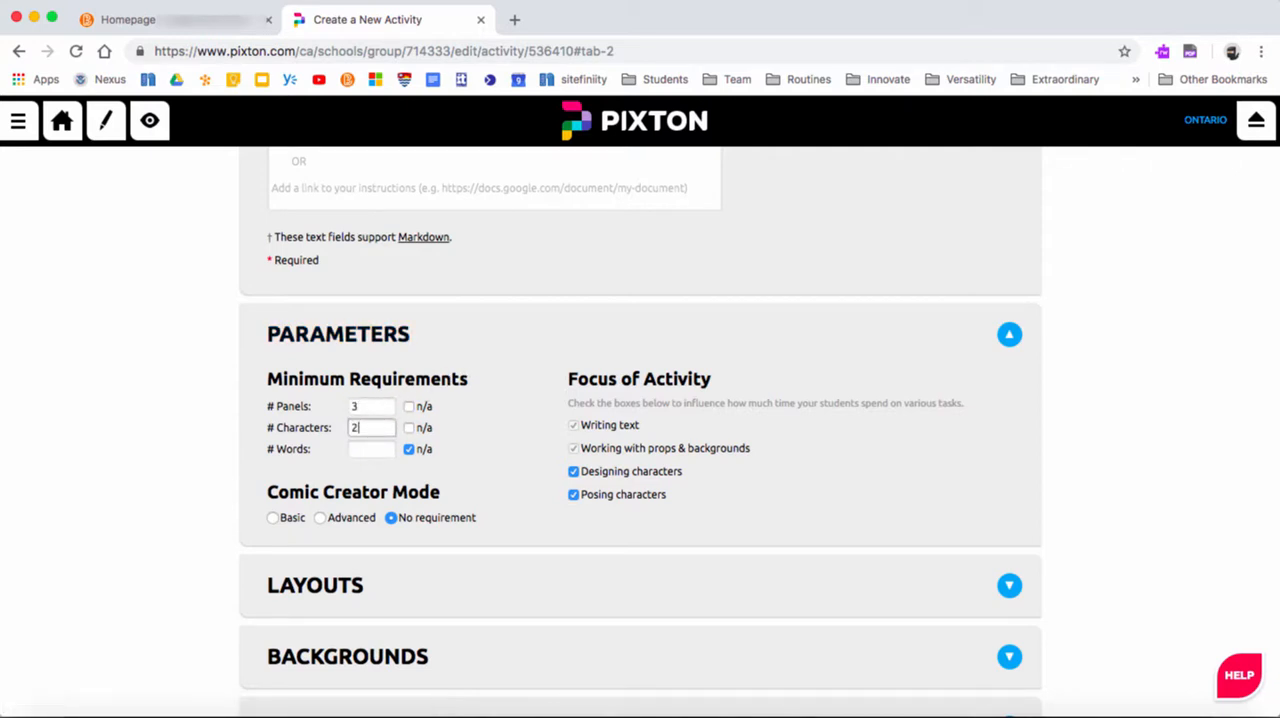
{"action": "left_click", "coordinate": [371, 449]}
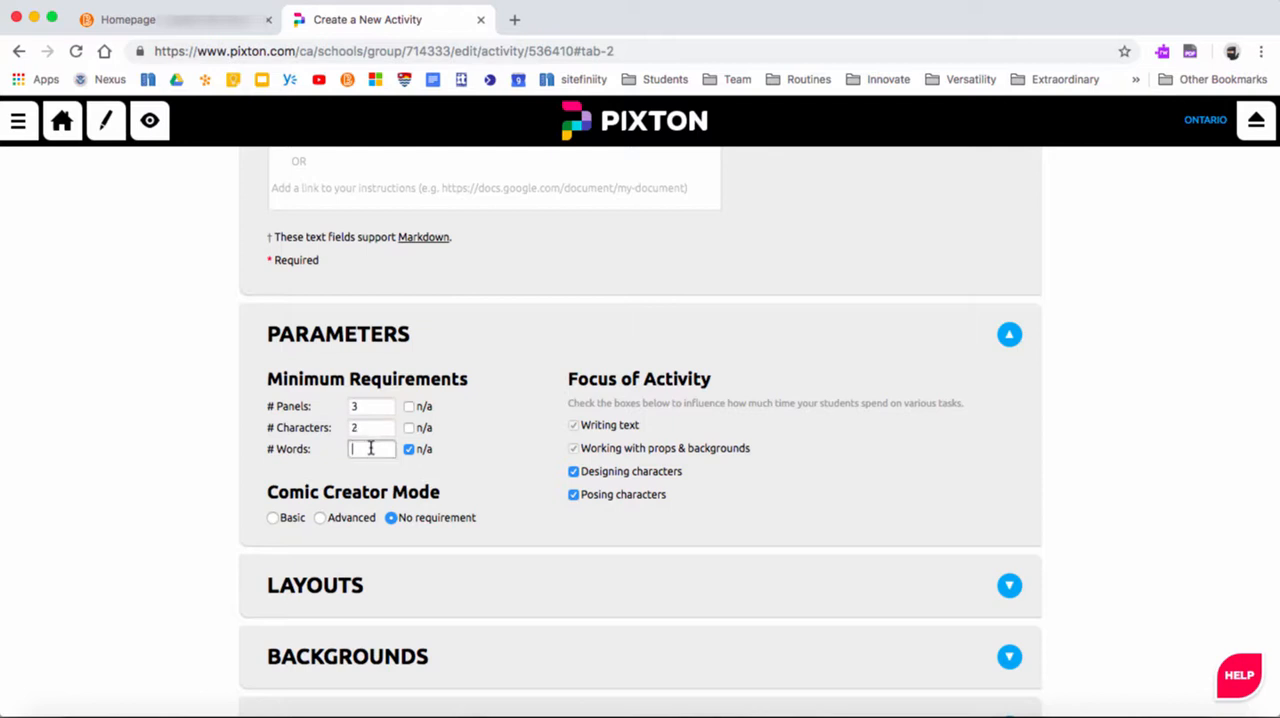
Set the Comic Creator Mode to Advanced, with Designing characters and Posing characters enabled as activity focus
{"action": "left_click", "coordinate": [276, 519]}
{"action": "left_click", "coordinate": [320, 519]}
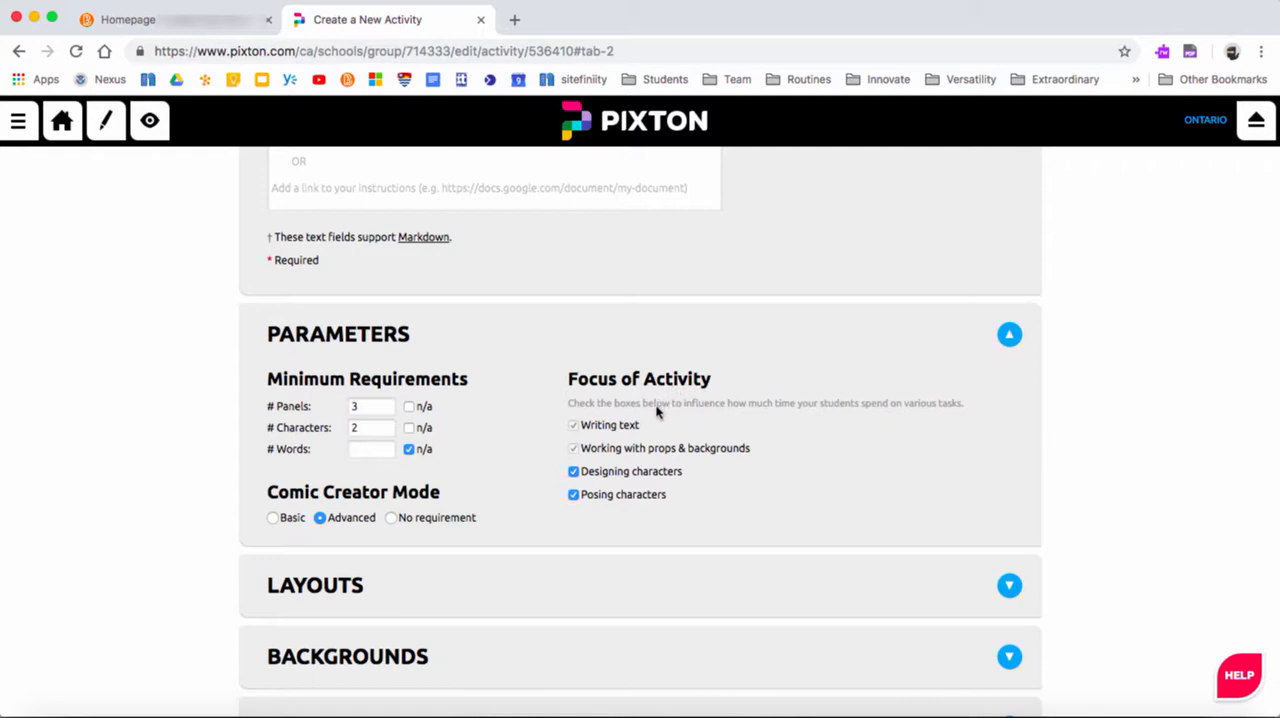
{"action": "left_click", "coordinate": [573, 471]}
Restrict the activity's permitted layouts to Graphic Novel and Character Map by disabling every other layout
{"action": "scroll", "coordinate": [517, 446], "scroll_direction": "down", "scroll_amount": 2}
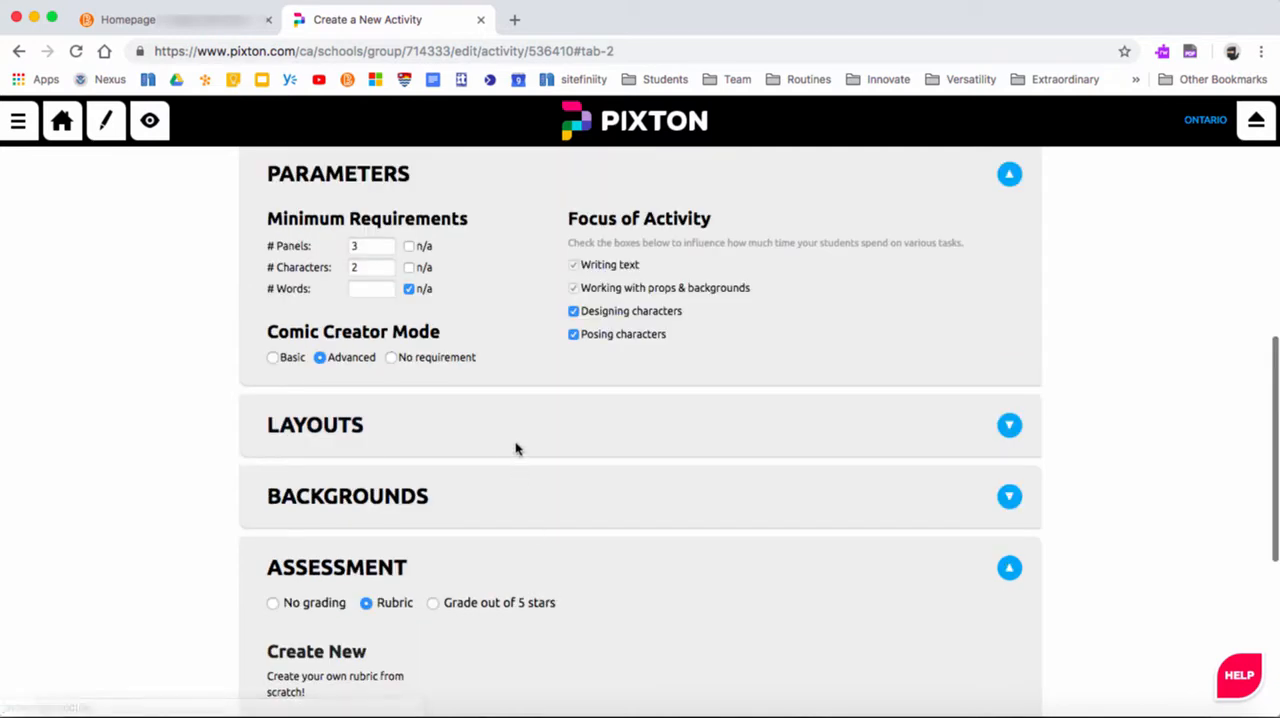
{"action": "left_click", "coordinate": [517, 442]}
{"action": "scroll", "coordinate": [517, 442], "scroll_direction": "down", "scroll_amount": 2}
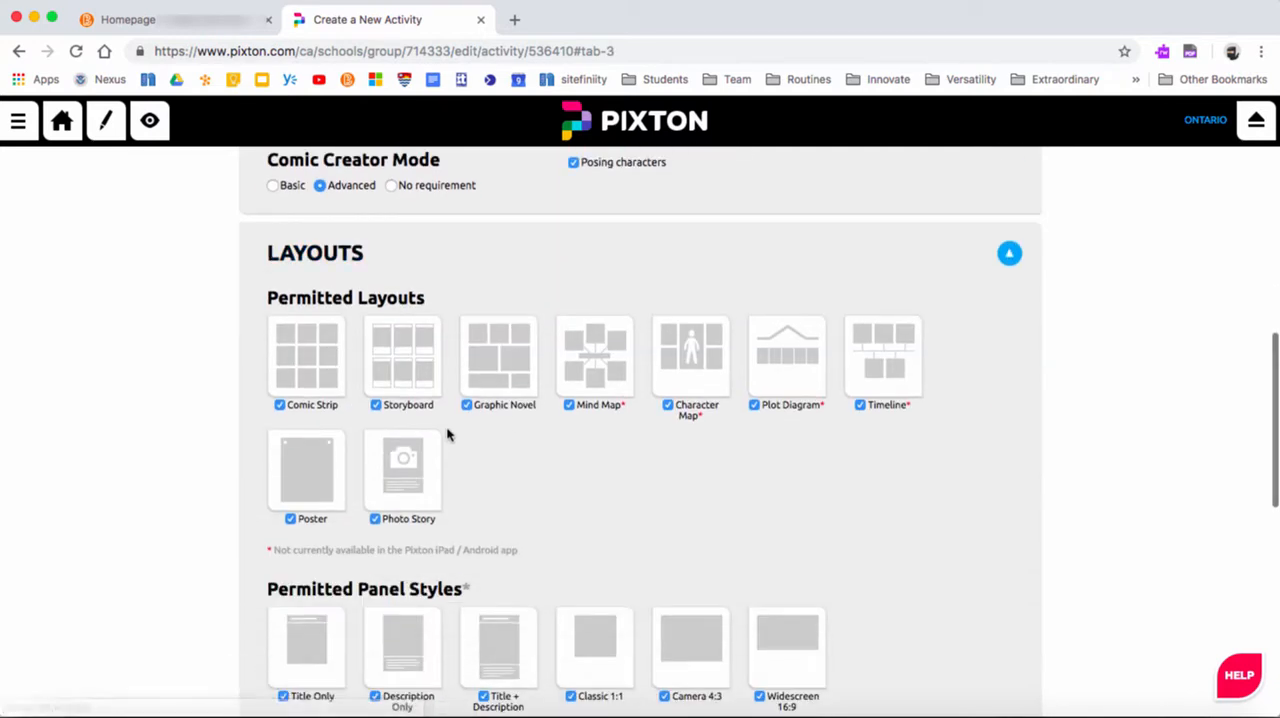
{"action": "left_click", "coordinate": [280, 405]}
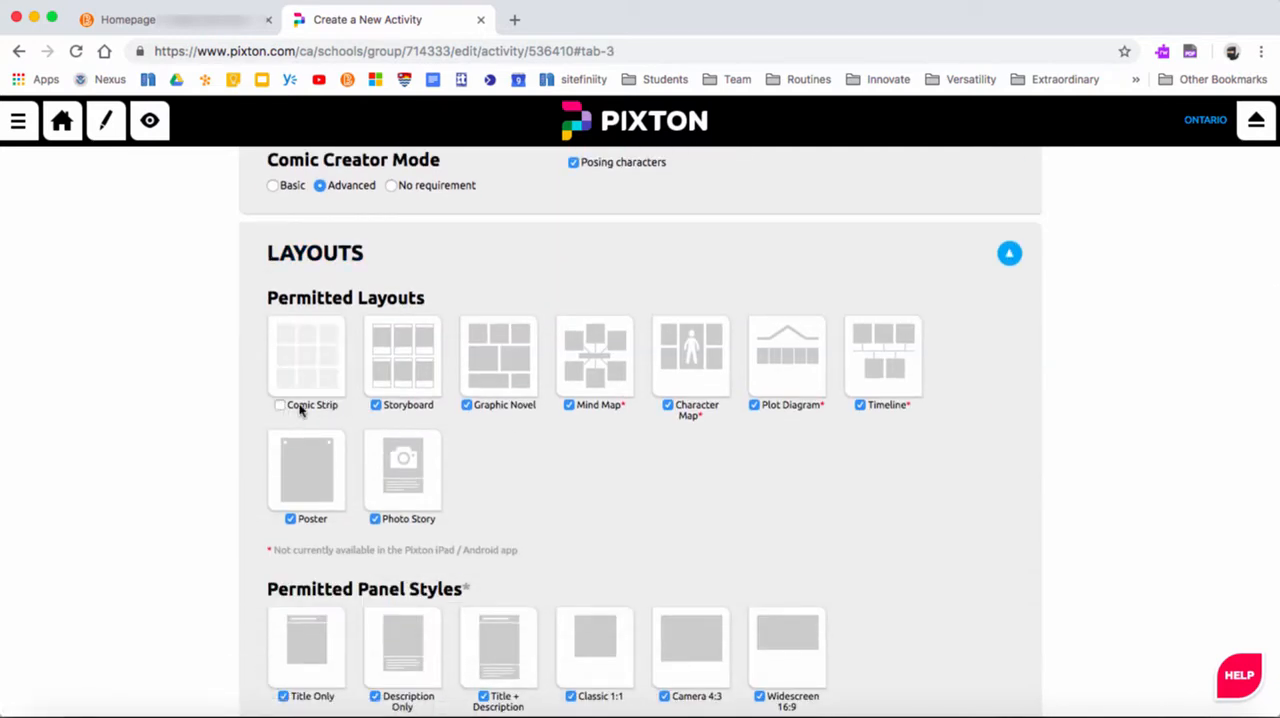
{"action": "left_click", "coordinate": [376, 405]}
{"action": "left_click", "coordinate": [570, 405]}
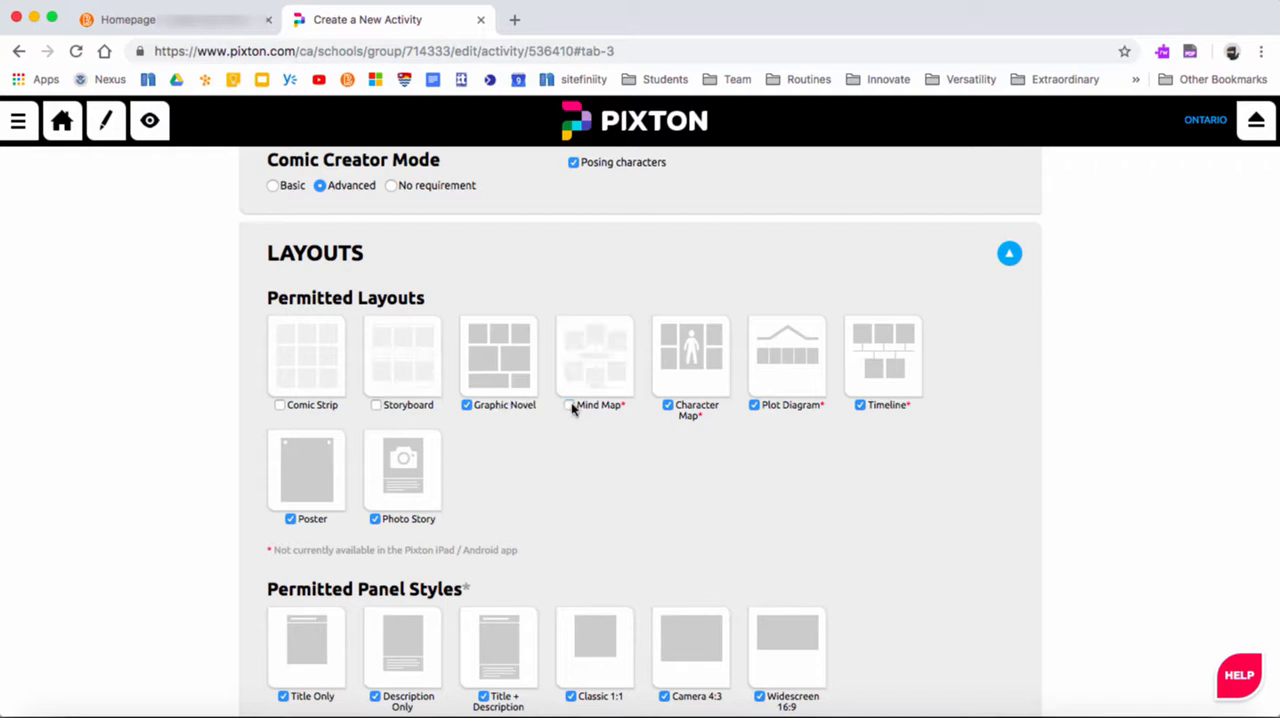
{"action": "left_click", "coordinate": [755, 405]}
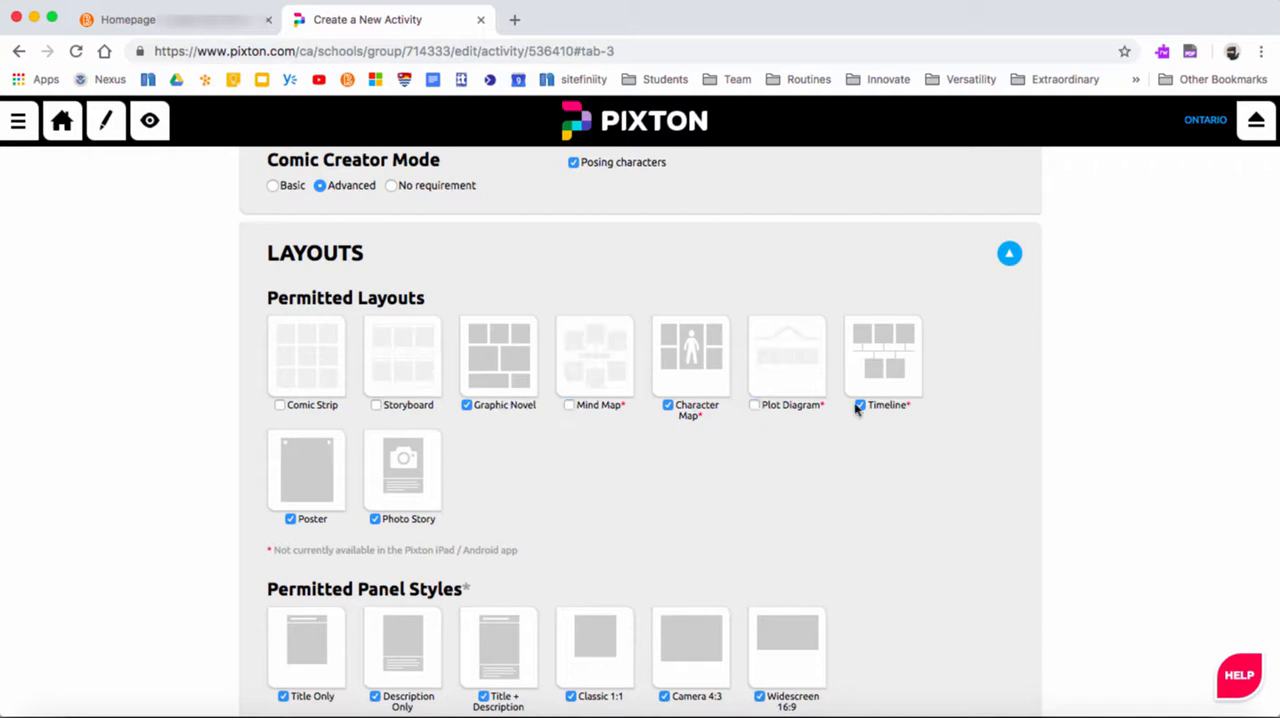
{"action": "left_click", "coordinate": [860, 405]}
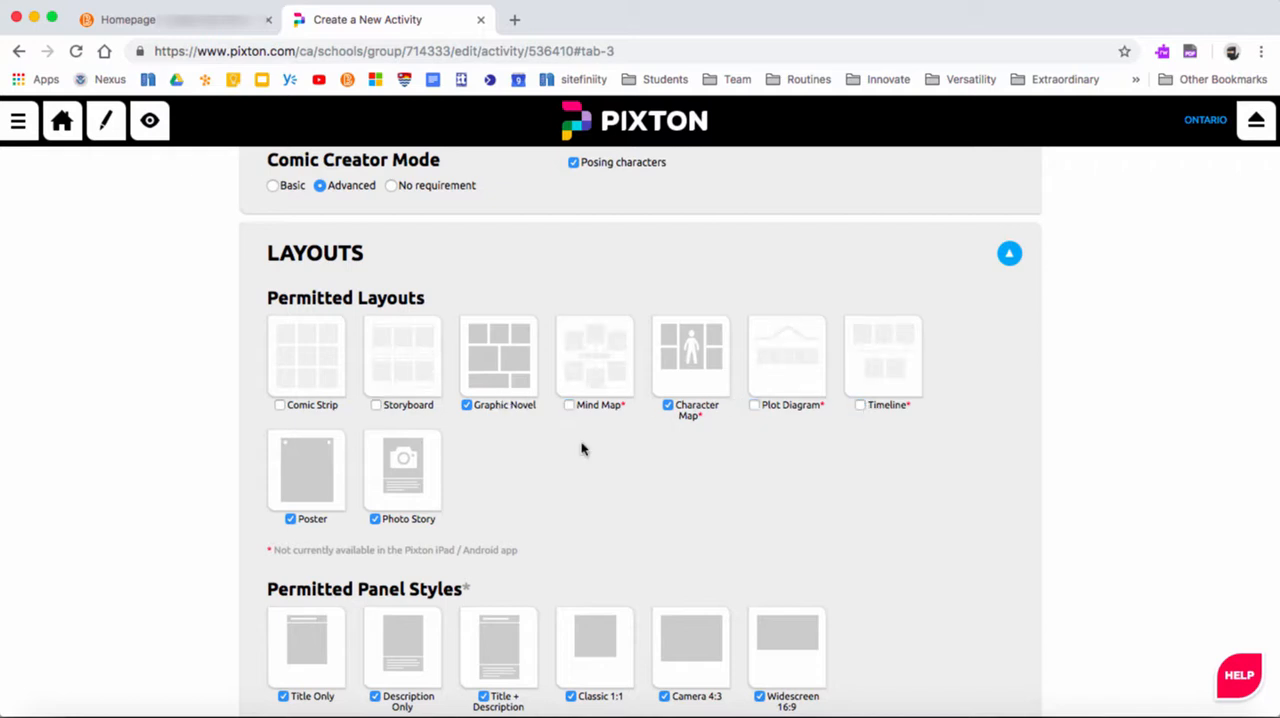
{"action": "left_click", "coordinate": [375, 522]}
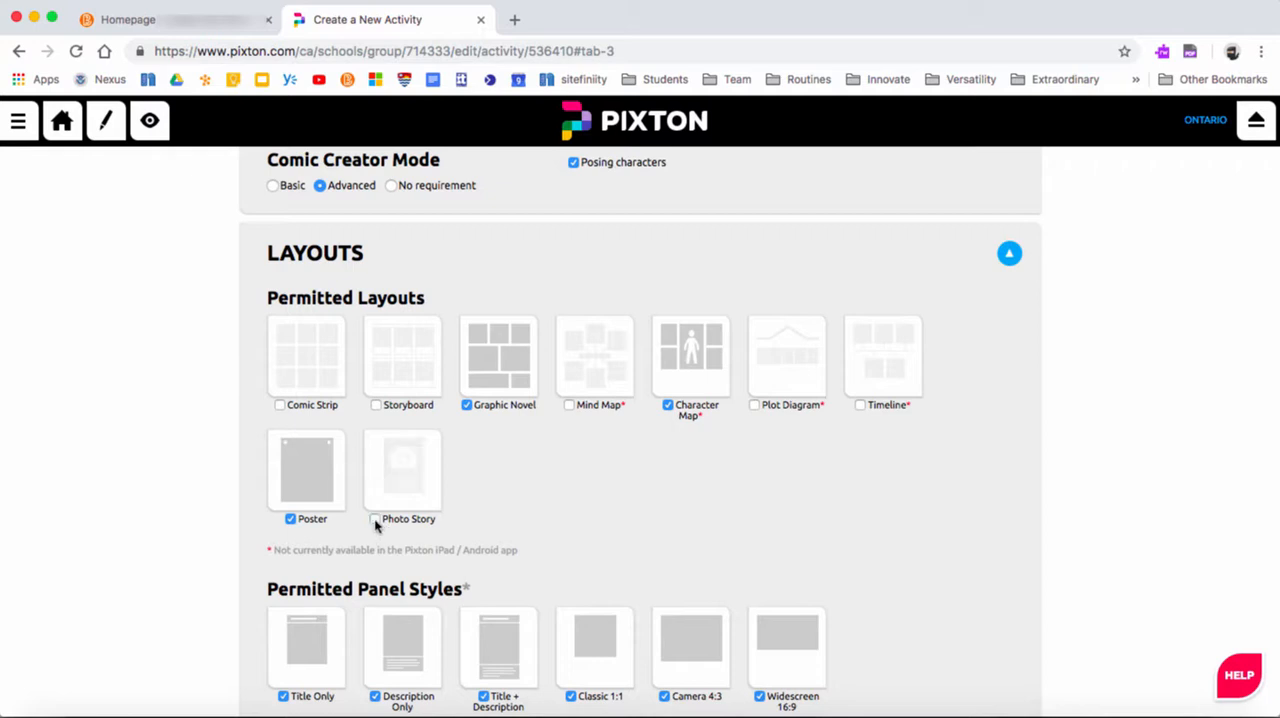
{"action": "left_click", "coordinate": [290, 519]}
{"action": "scroll", "coordinate": [380, 550], "scroll_direction": "down", "scroll_amount": 2}
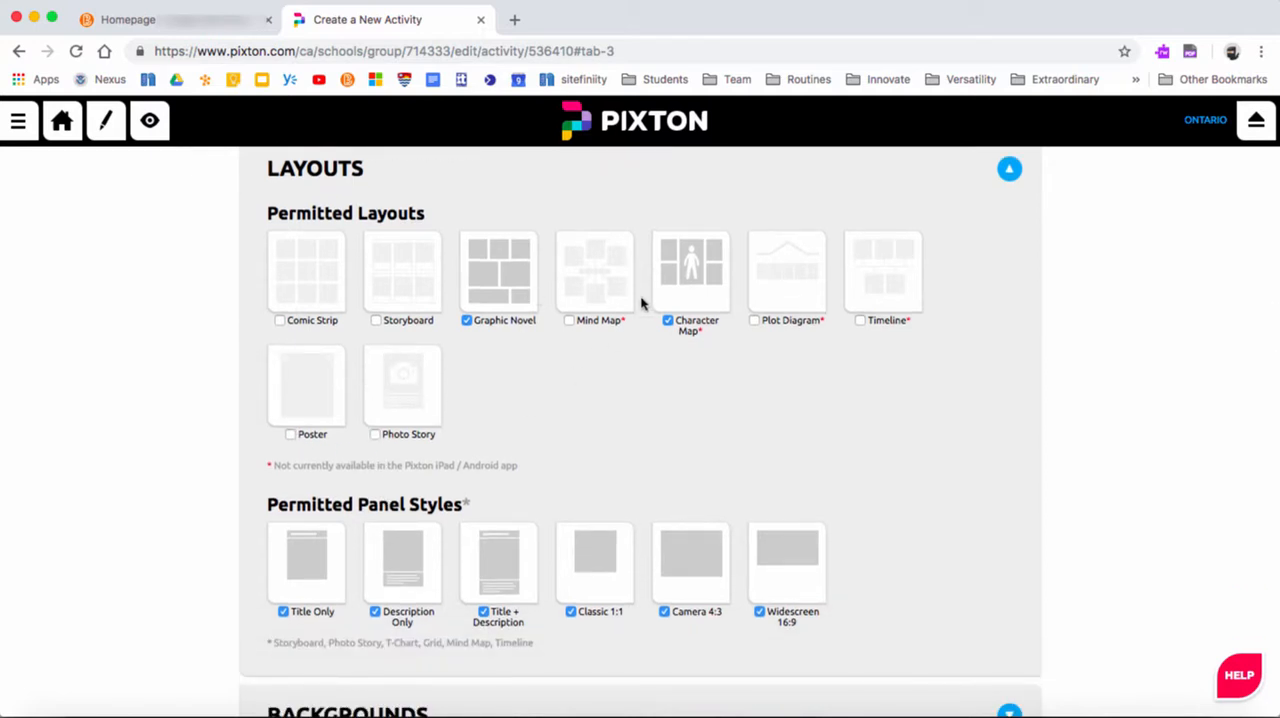
Review the permitted panel styles and expand the activity's Backgrounds options
{"action": "scroll", "coordinate": [592, 402], "scroll_direction": "down", "scroll_amount": 6}
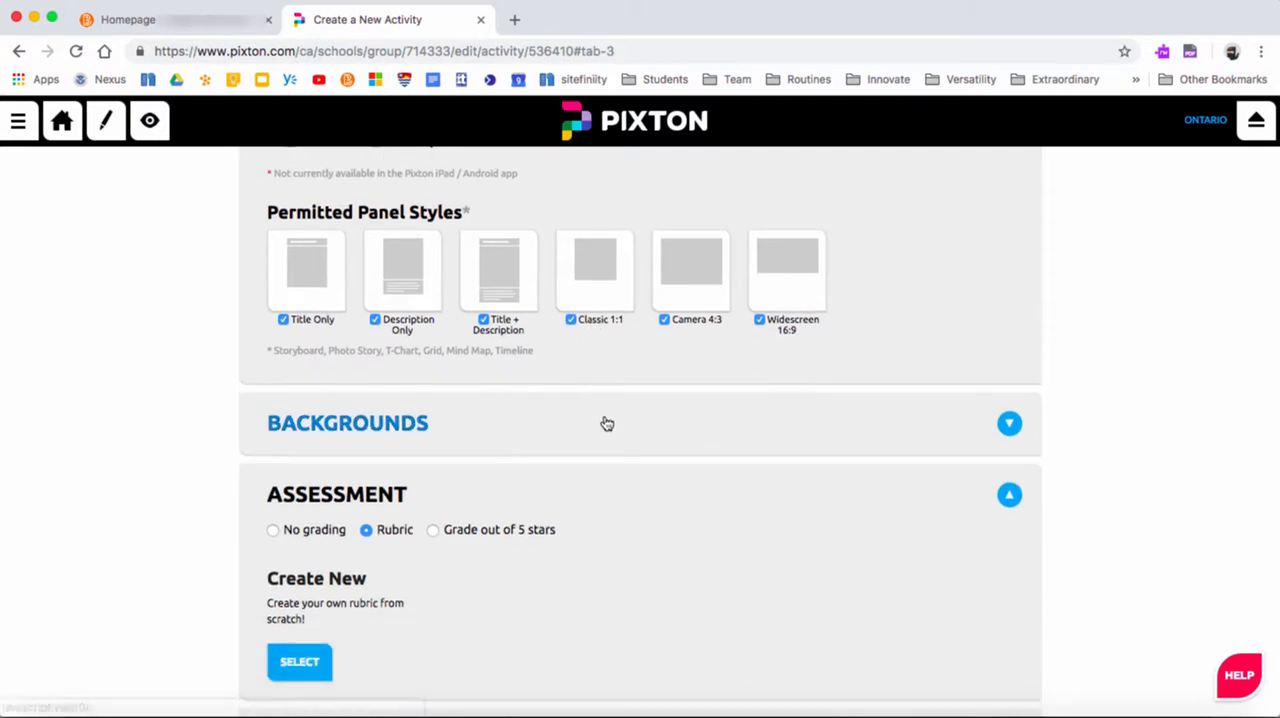
{"action": "left_click", "coordinate": [605, 424]}
{"action": "scroll", "coordinate": [640, 574], "scroll_direction": "down", "scroll_amount": 3}
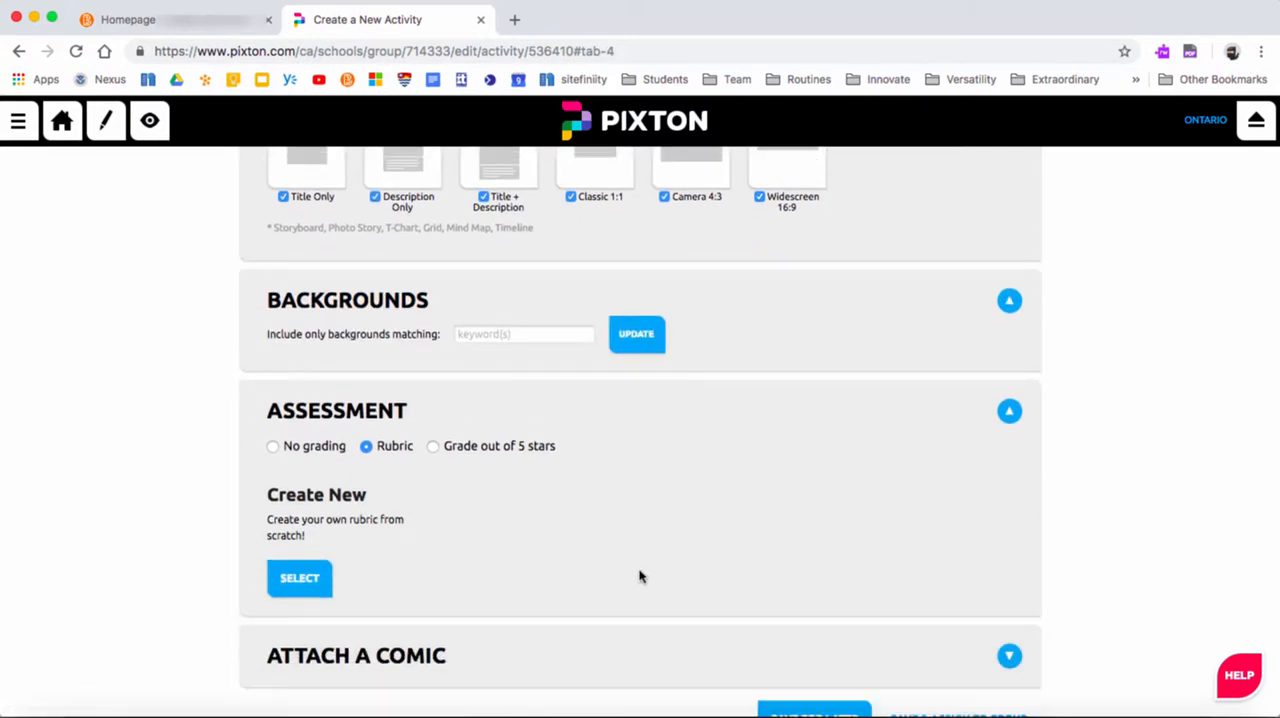
Open the editor for a new rubric and close it unchanged, and set the assessment to Grade out of 5 stars
{"action": "scroll", "coordinate": [640, 576], "scroll_direction": "down", "scroll_amount": 1}
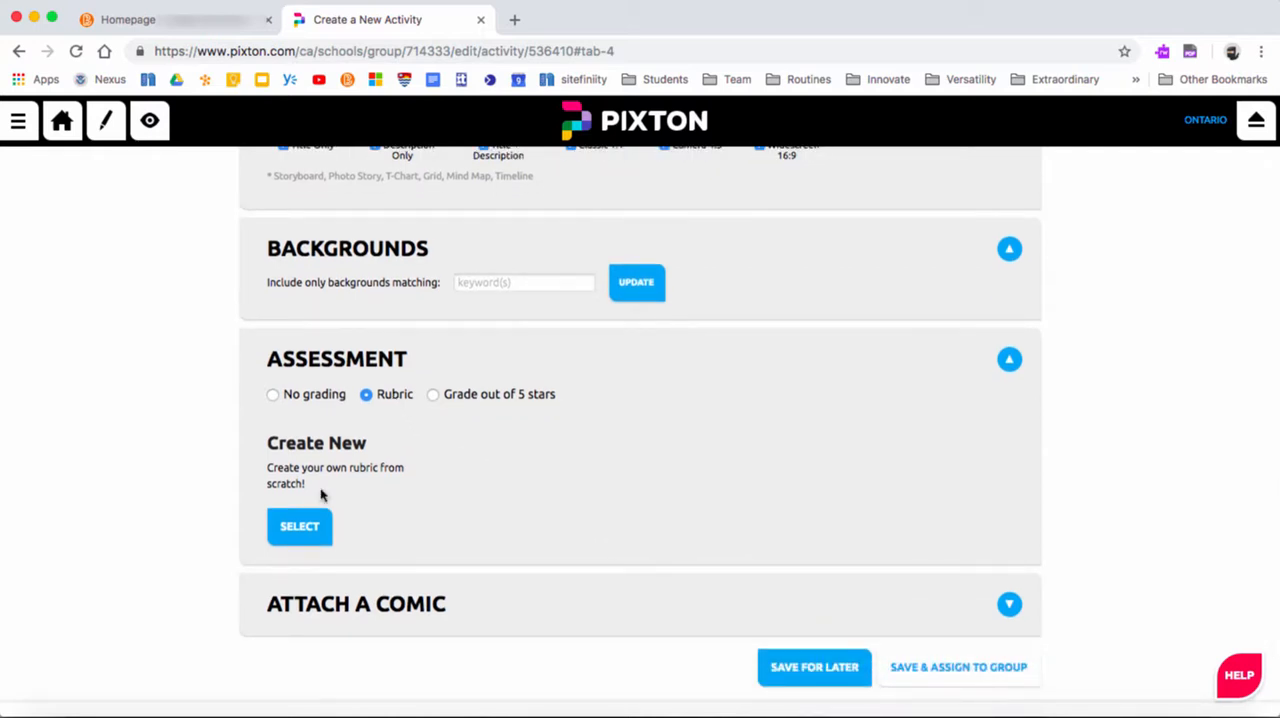
{"action": "left_click", "coordinate": [303, 523]}
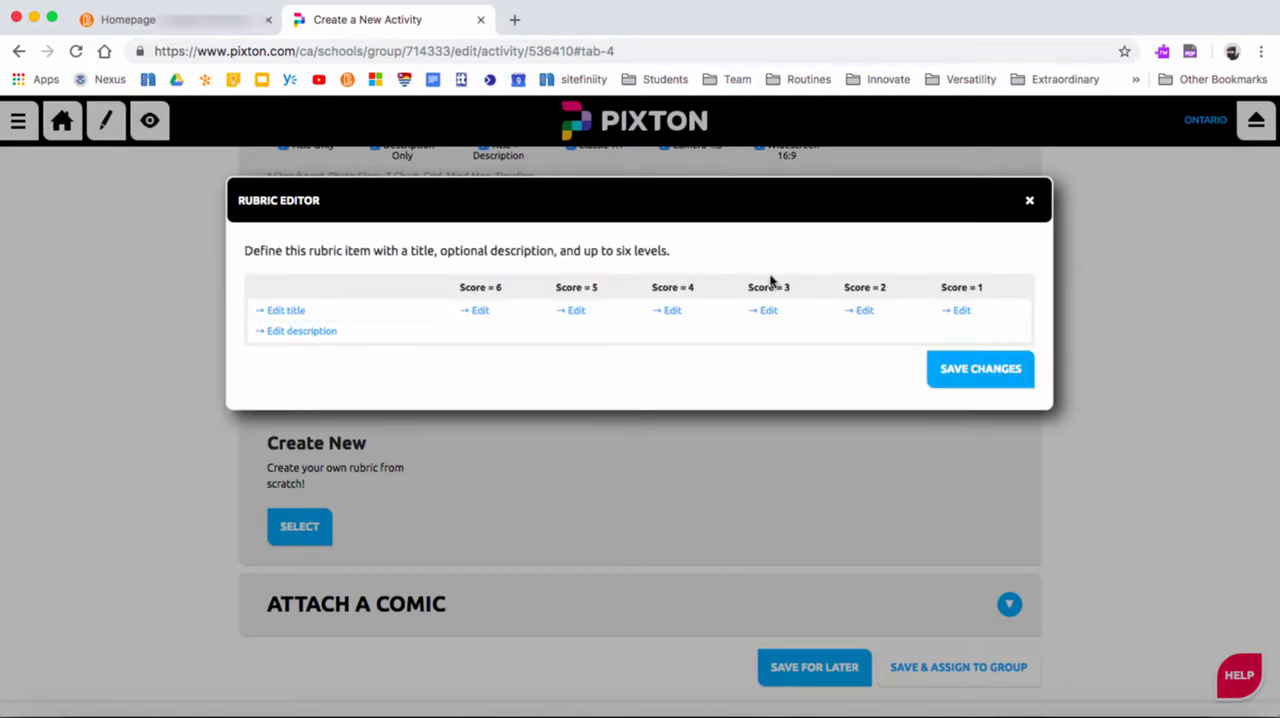
{"action": "left_click", "coordinate": [1029, 200]}
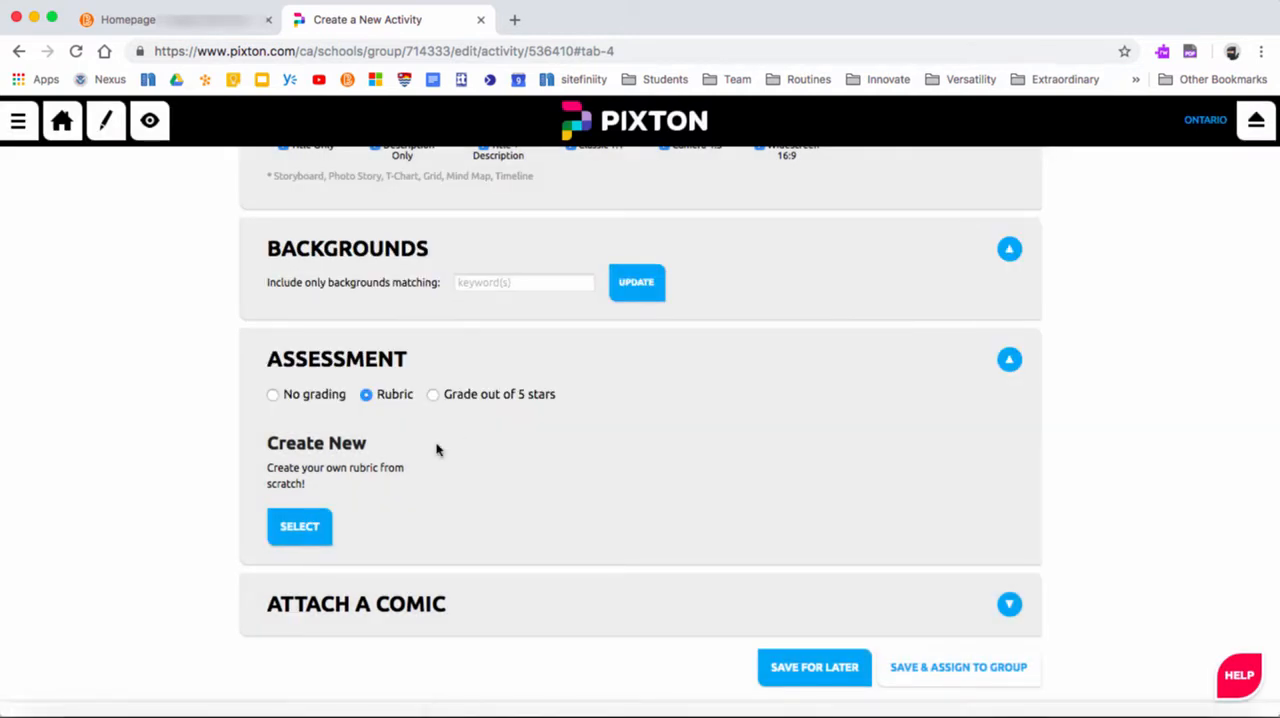
{"action": "left_click", "coordinate": [433, 395]}
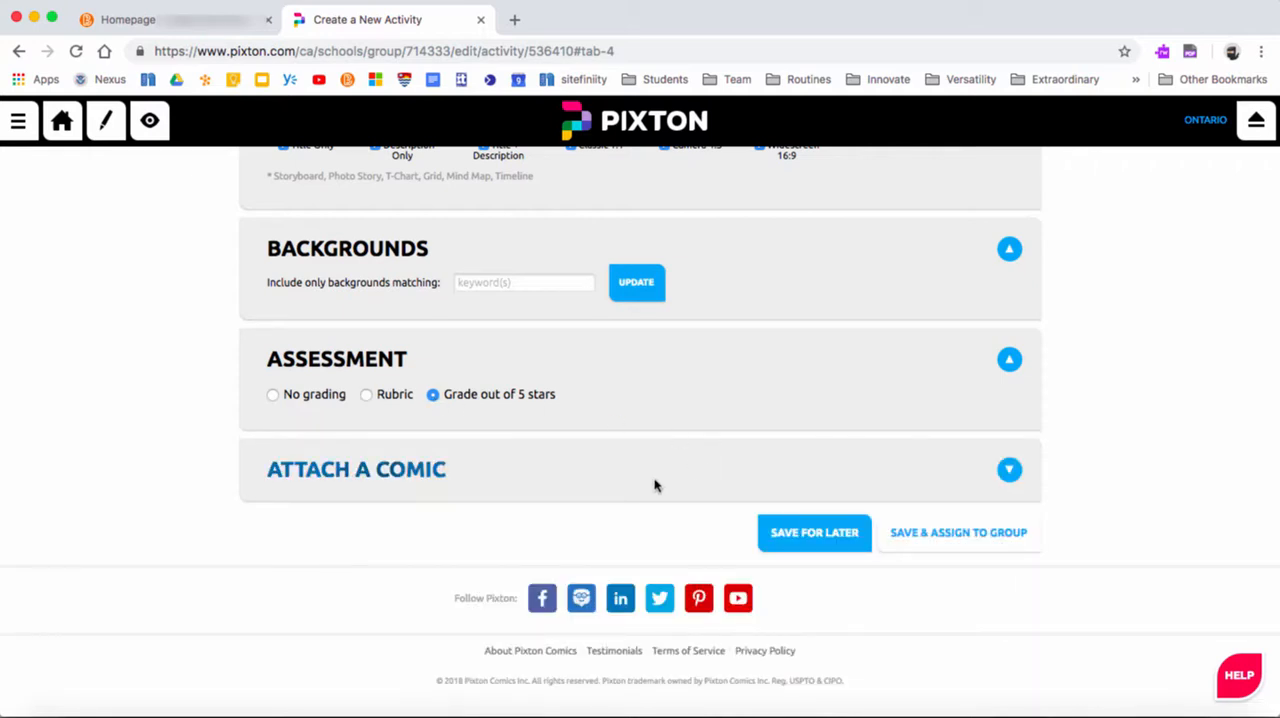
Show the Attach a Comic options, and save the activity and assign it to the group
{"action": "left_click", "coordinate": [460, 470]}
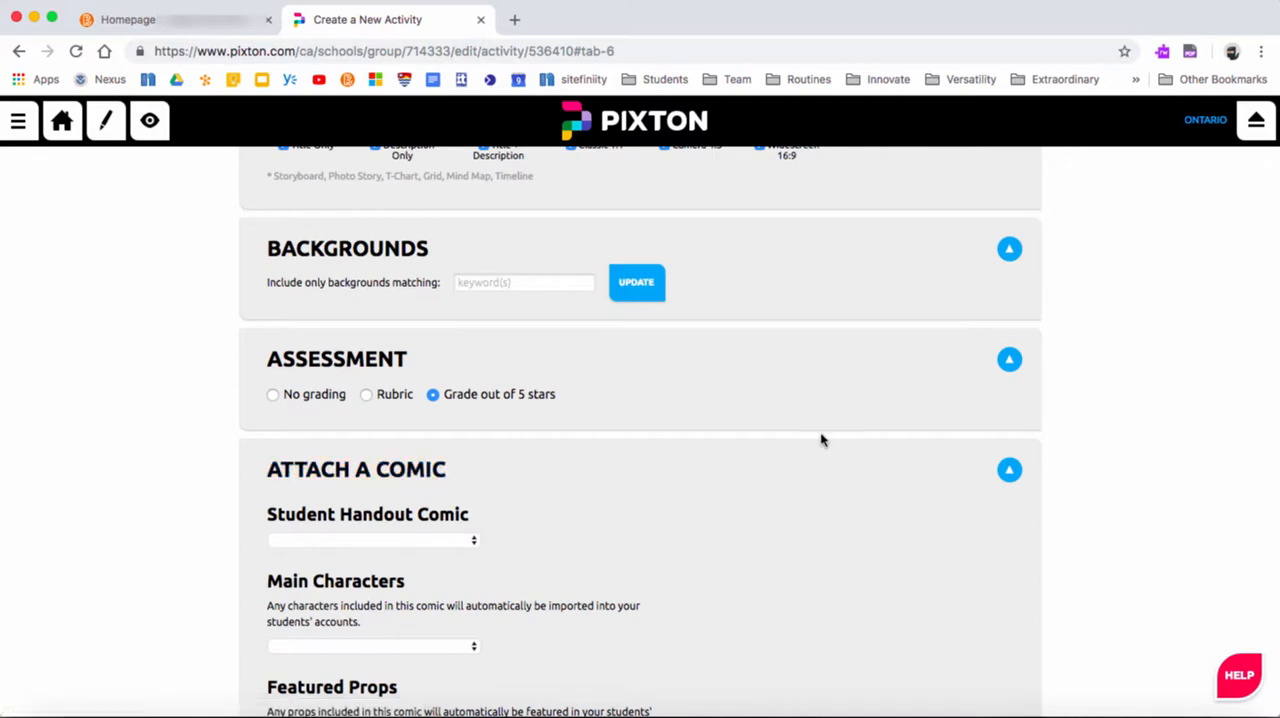
{"action": "scroll", "coordinate": [822, 440], "scroll_direction": "up", "scroll_amount": 10}
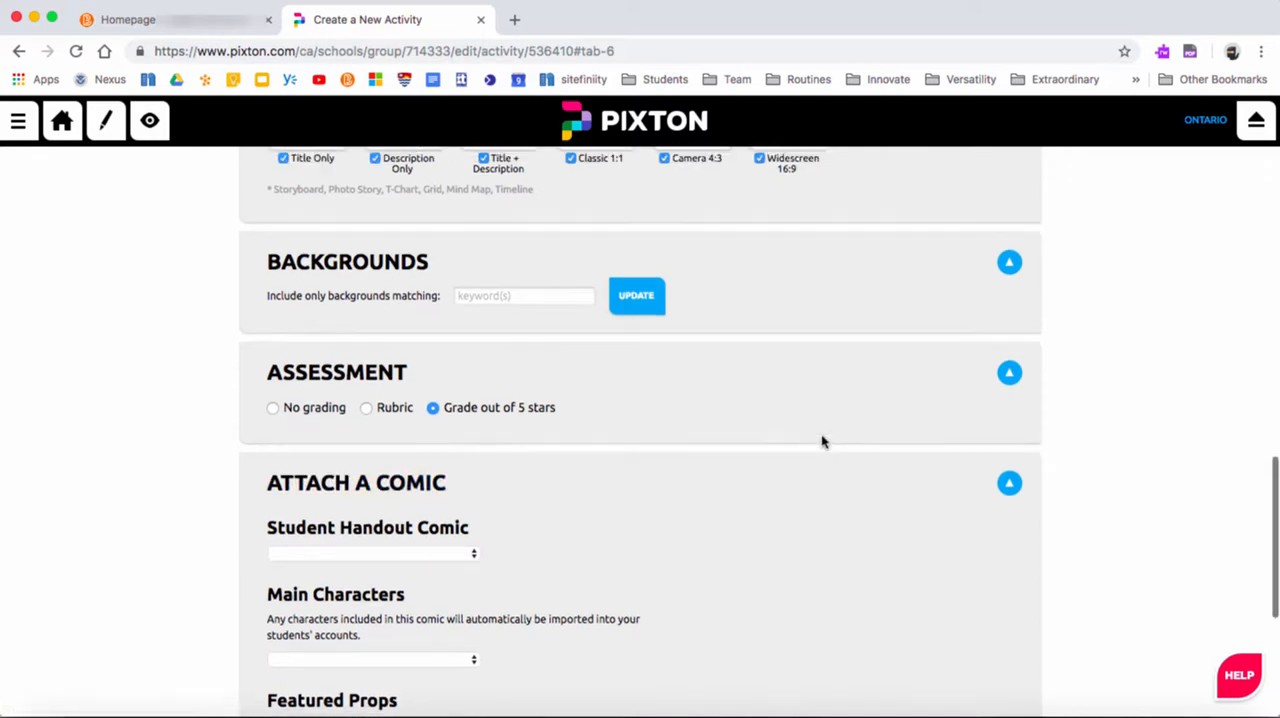
{"action": "scroll", "coordinate": [822, 440], "scroll_direction": "up", "scroll_amount": 2}
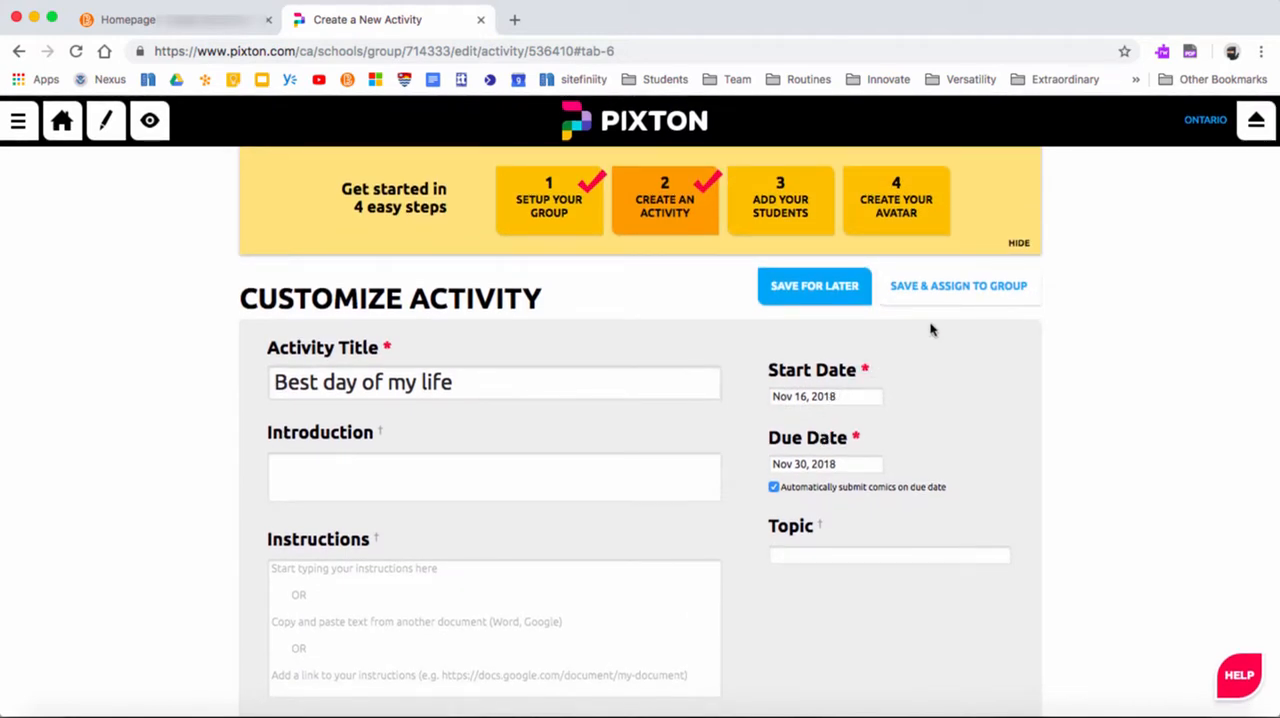
{"action": "left_click", "coordinate": [981, 289]}
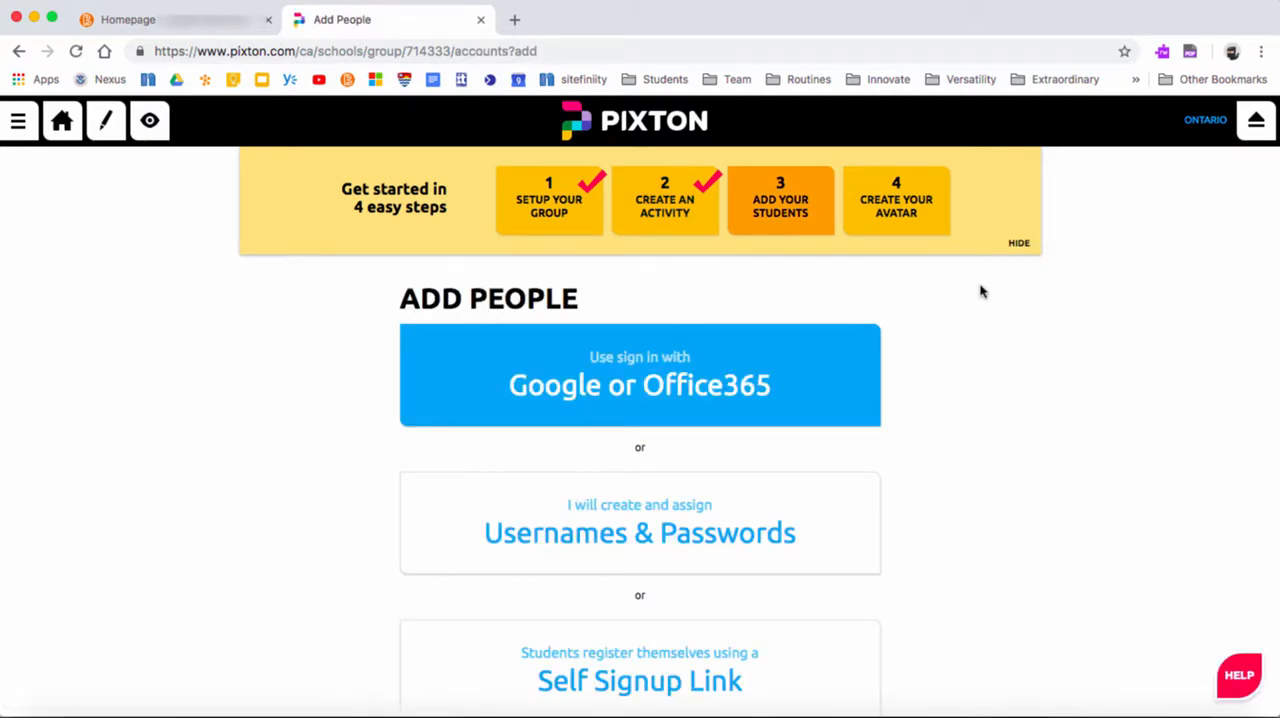
Review the available methods for adding students to the group
{"action": "scroll", "coordinate": [1004, 406], "scroll_direction": "down", "scroll_amount": 2}
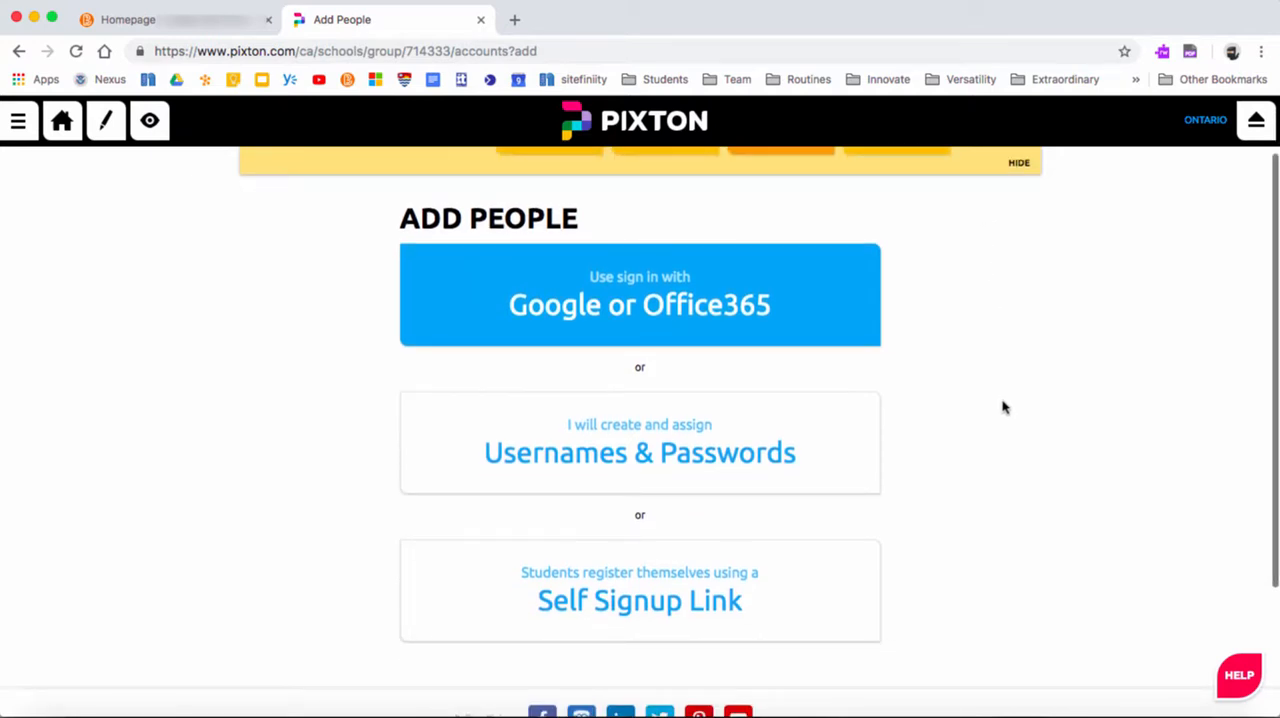
{"action": "left_click", "coordinate": [632, 436]}
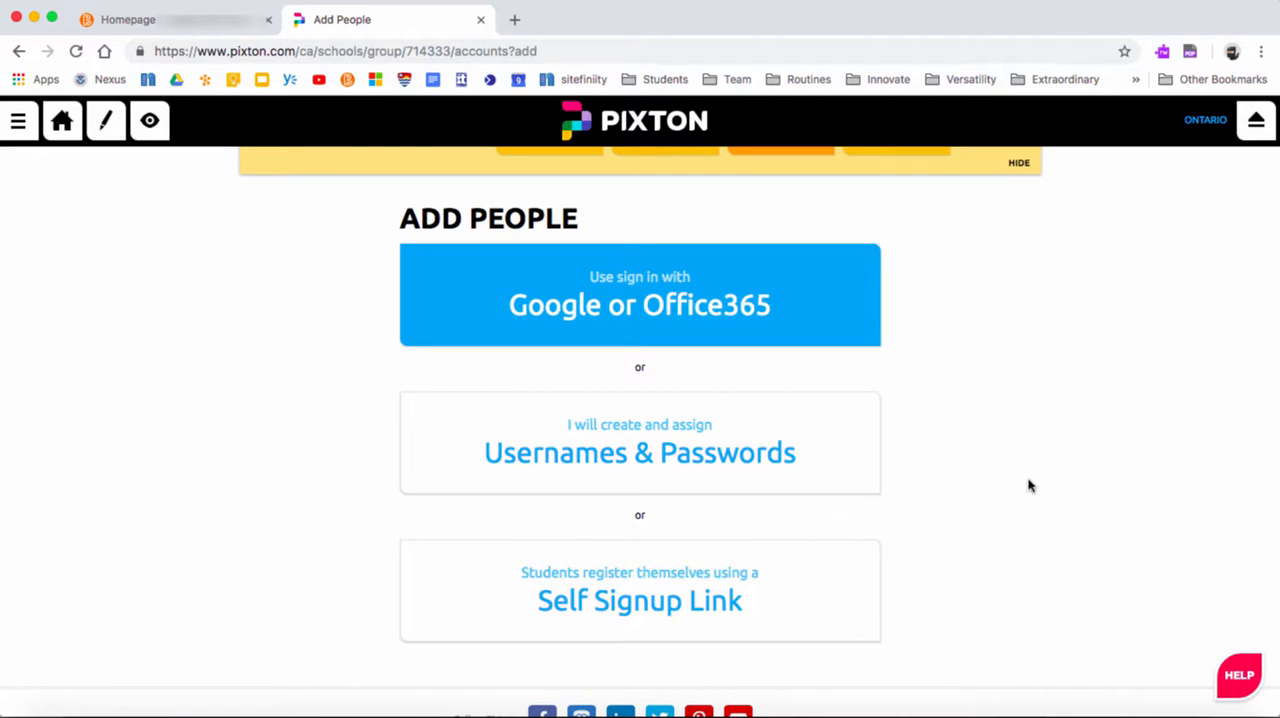
{"action": "scroll", "coordinate": [1030, 486], "scroll_direction": "up", "scroll_amount": 2}
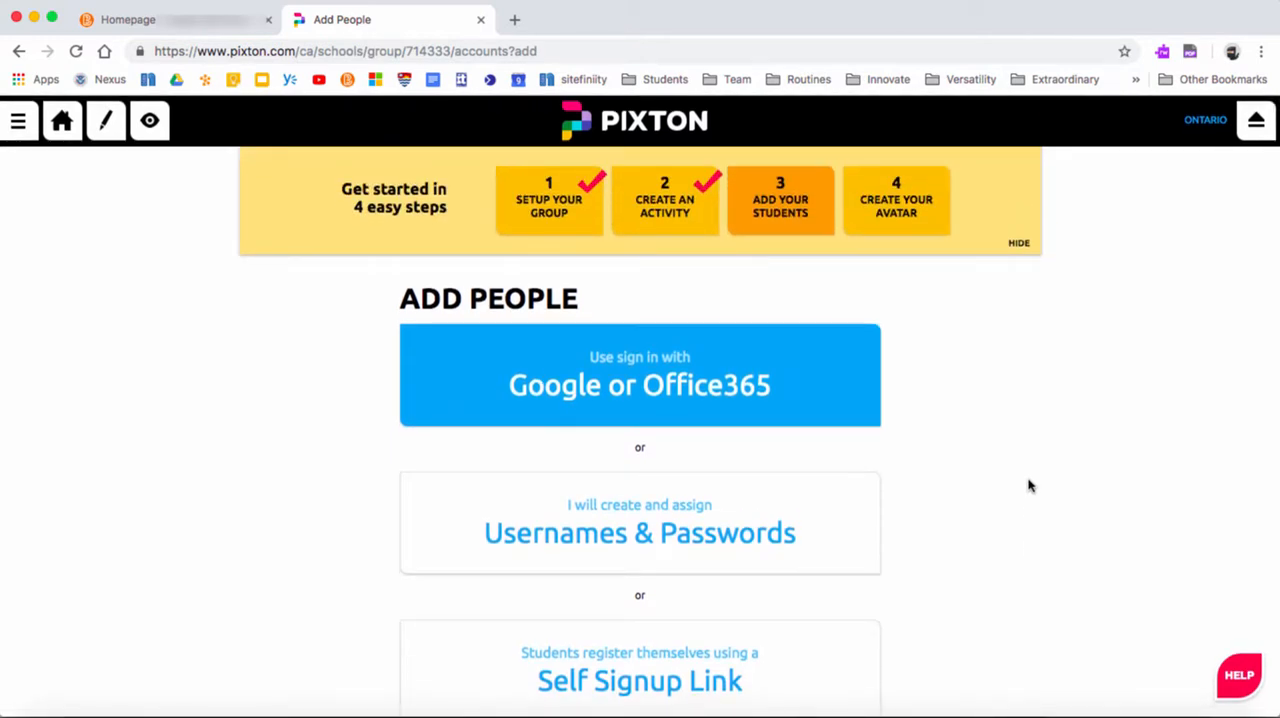
Open the avatar creation page and hide the four-step getting-started guide
{"action": "left_click", "coordinate": [893, 212]}
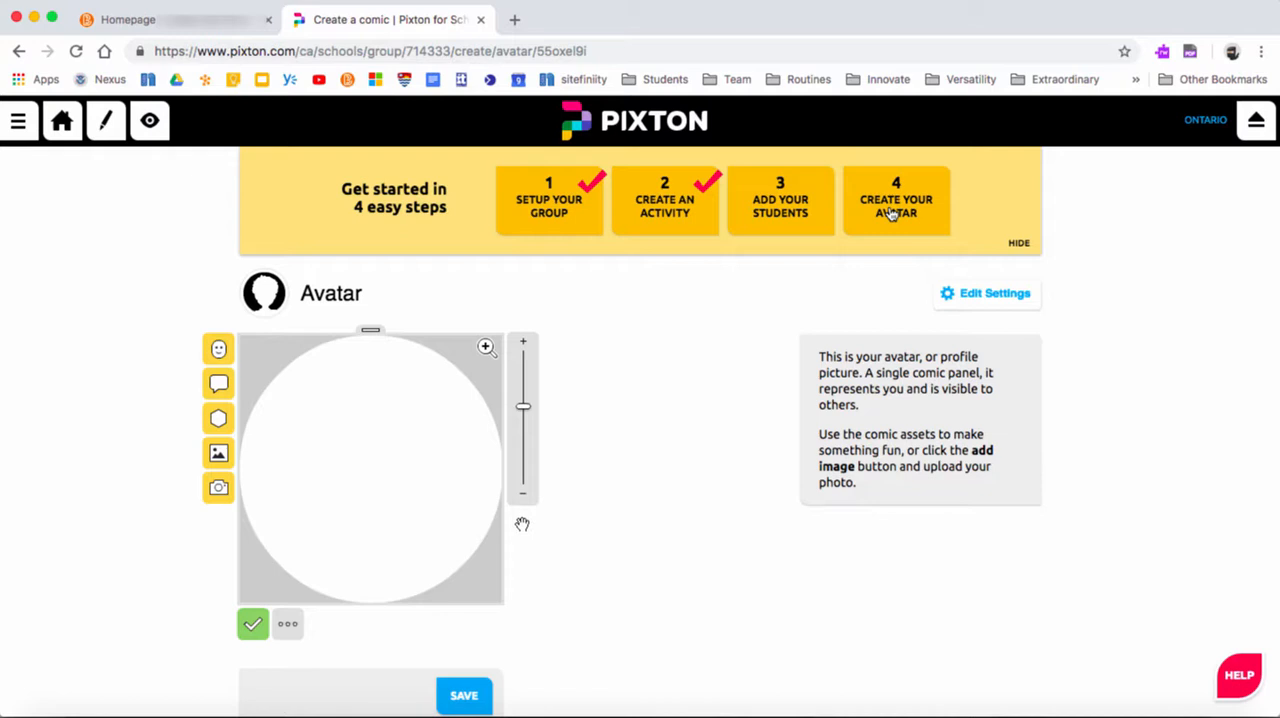
{"action": "left_click", "coordinate": [1020, 246]}
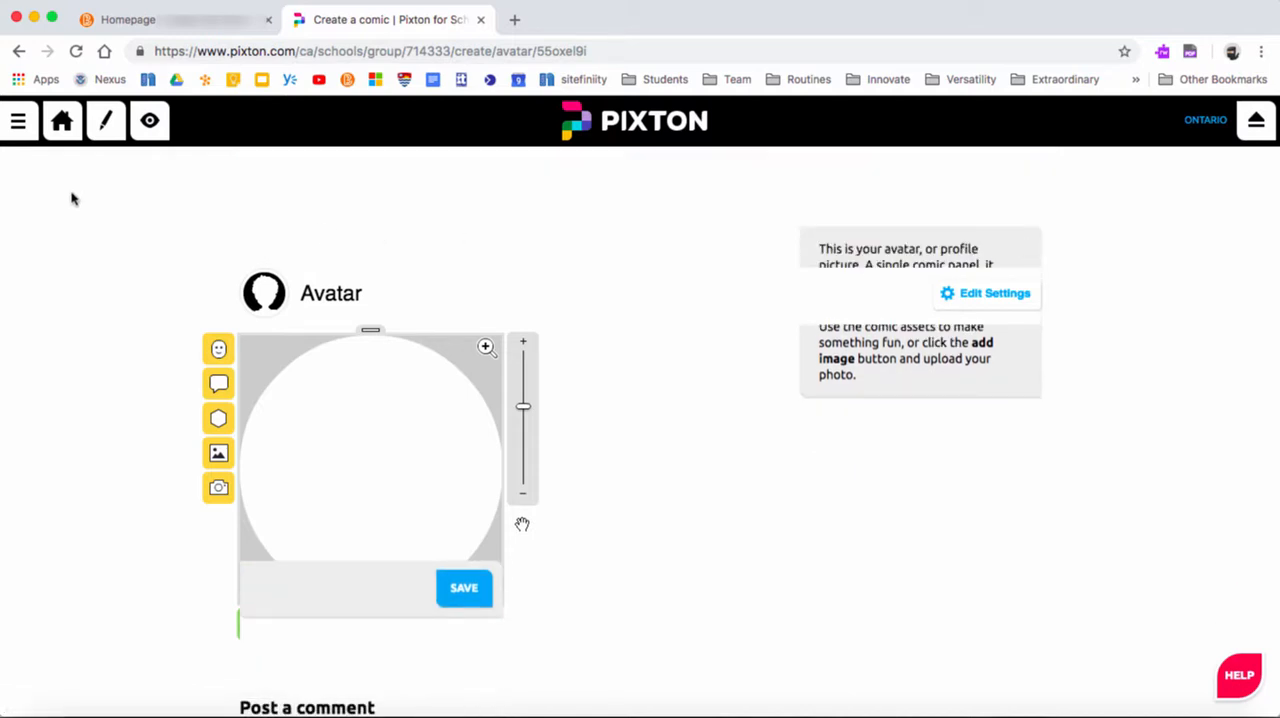
Return to the group's home page, discarding the avatar changes, and postpone the request for a non-institutional email address
{"action": "left_click", "coordinate": [63, 128]}
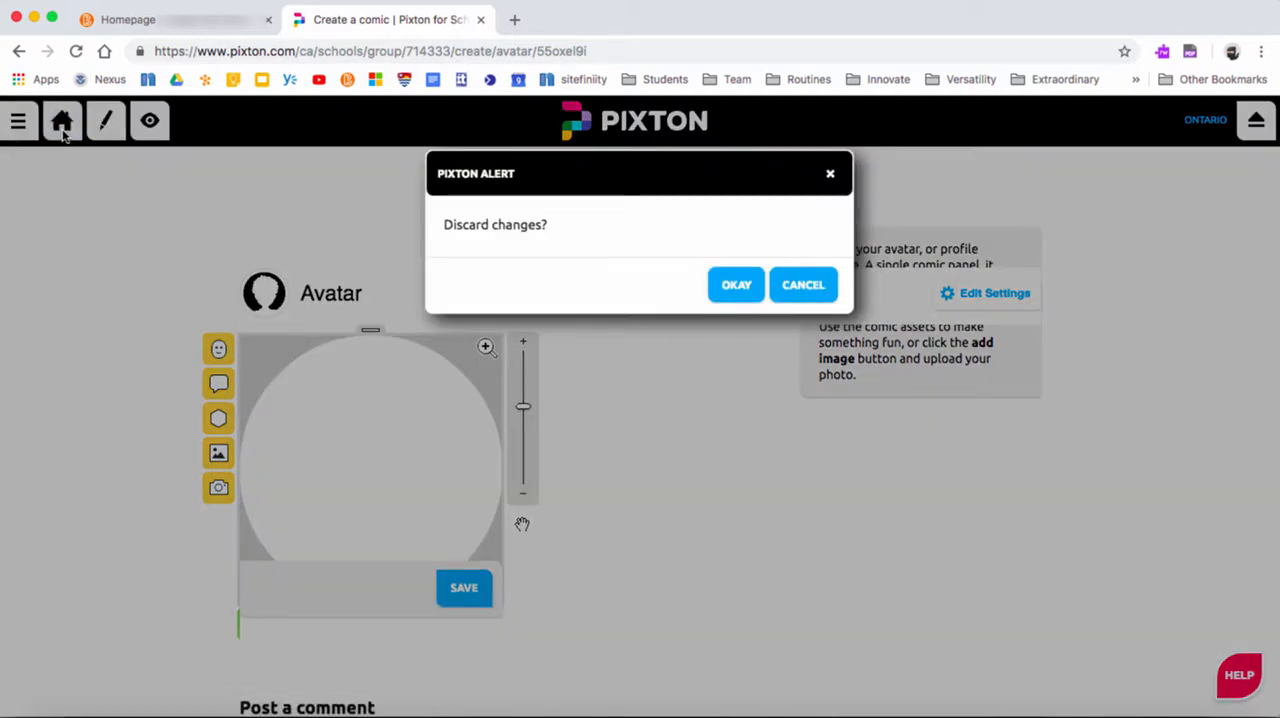
{"action": "left_click", "coordinate": [730, 287]}
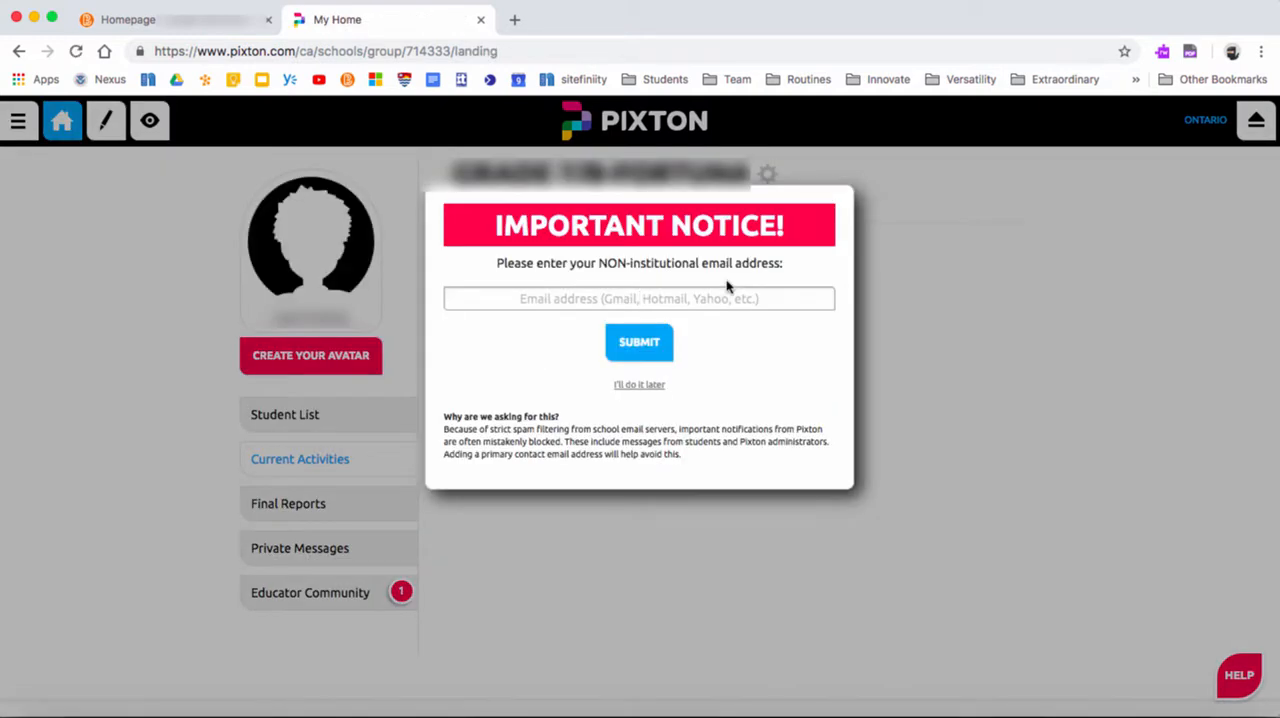
{"action": "left_click", "coordinate": [647, 386]}
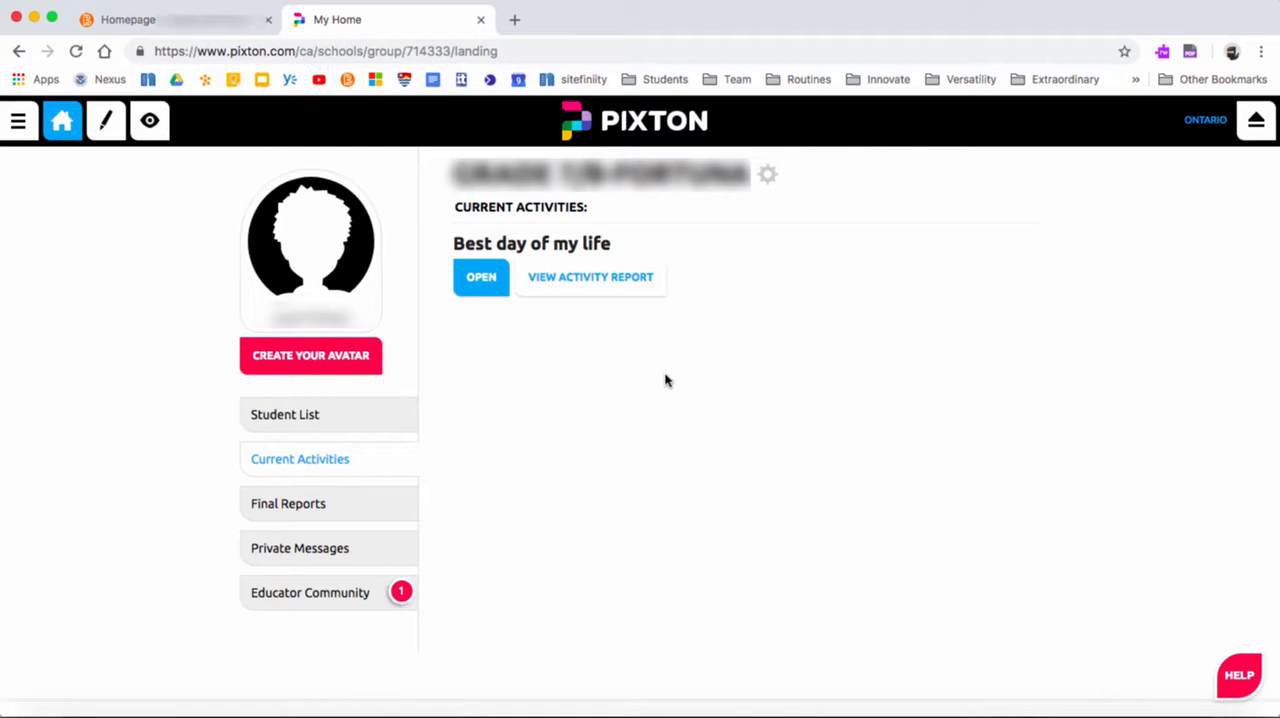
View the group's student list, the students by group and the profile gallery
{"action": "left_click", "coordinate": [285, 415]}
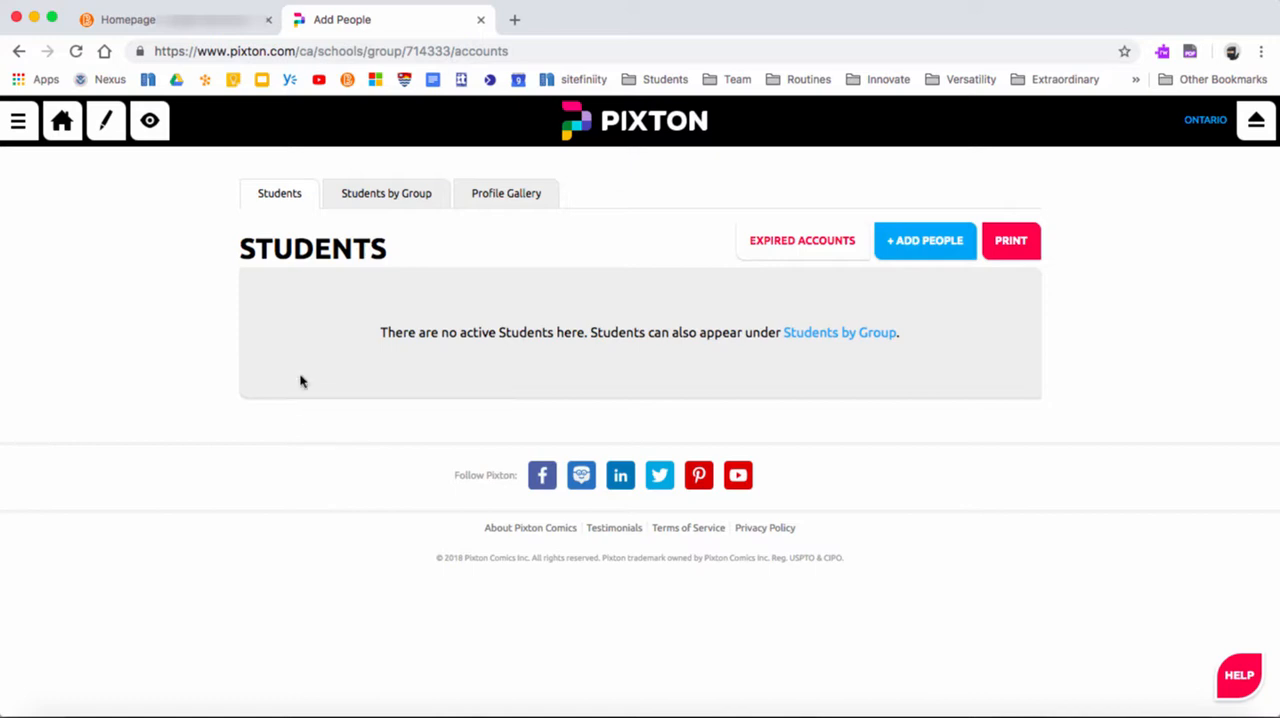
{"action": "left_click", "coordinate": [389, 196]}
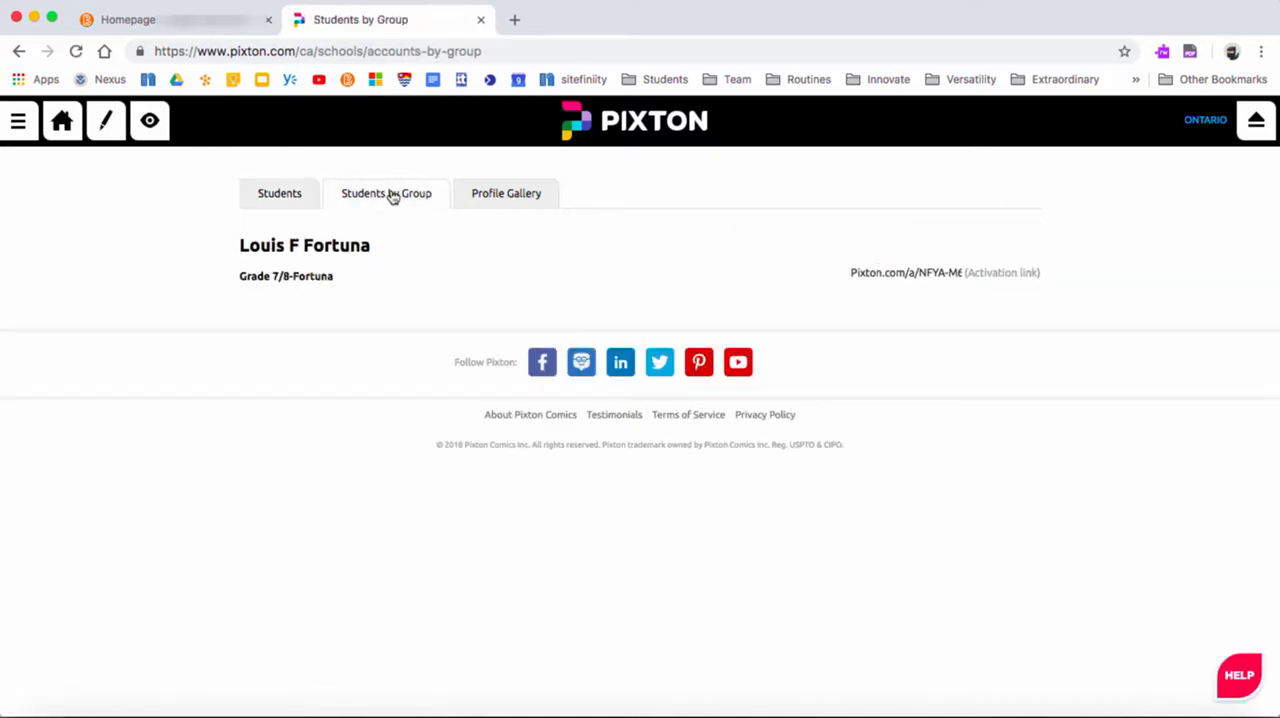
{"action": "left_click", "coordinate": [527, 200]}
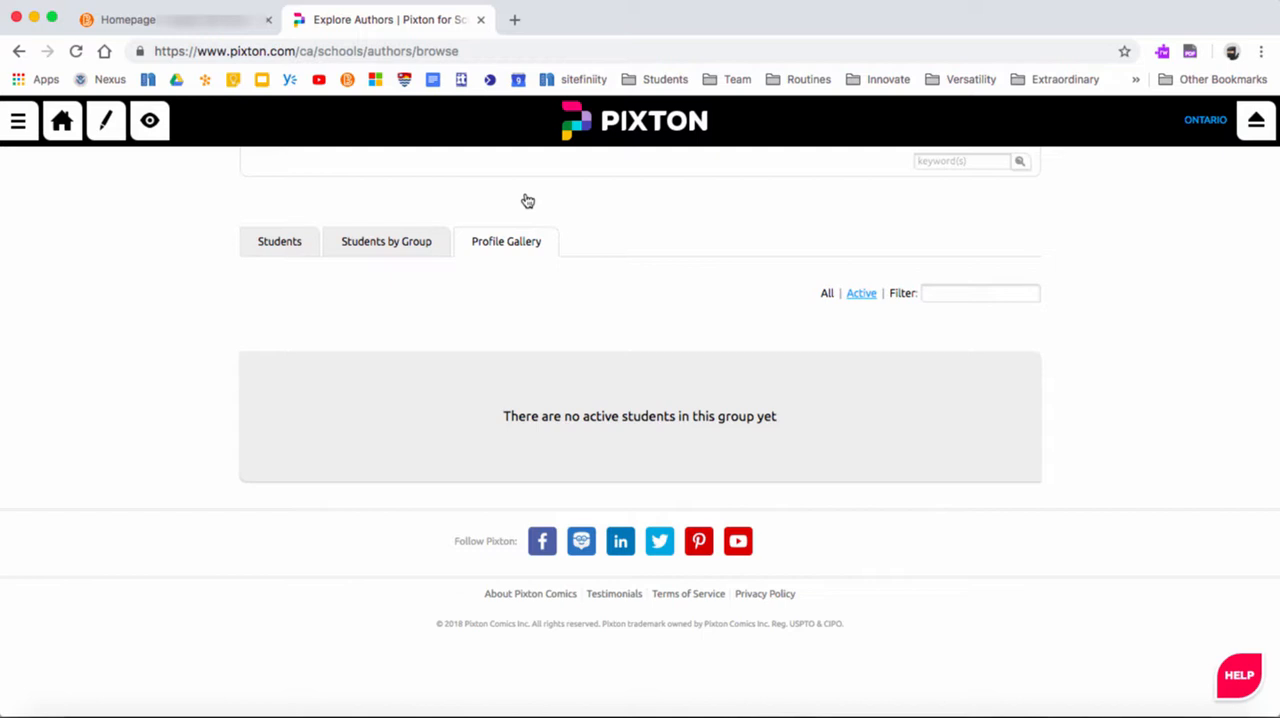
Return to the home page and decline the offer to learn the comic maker
{"action": "left_click", "coordinate": [61, 124]}
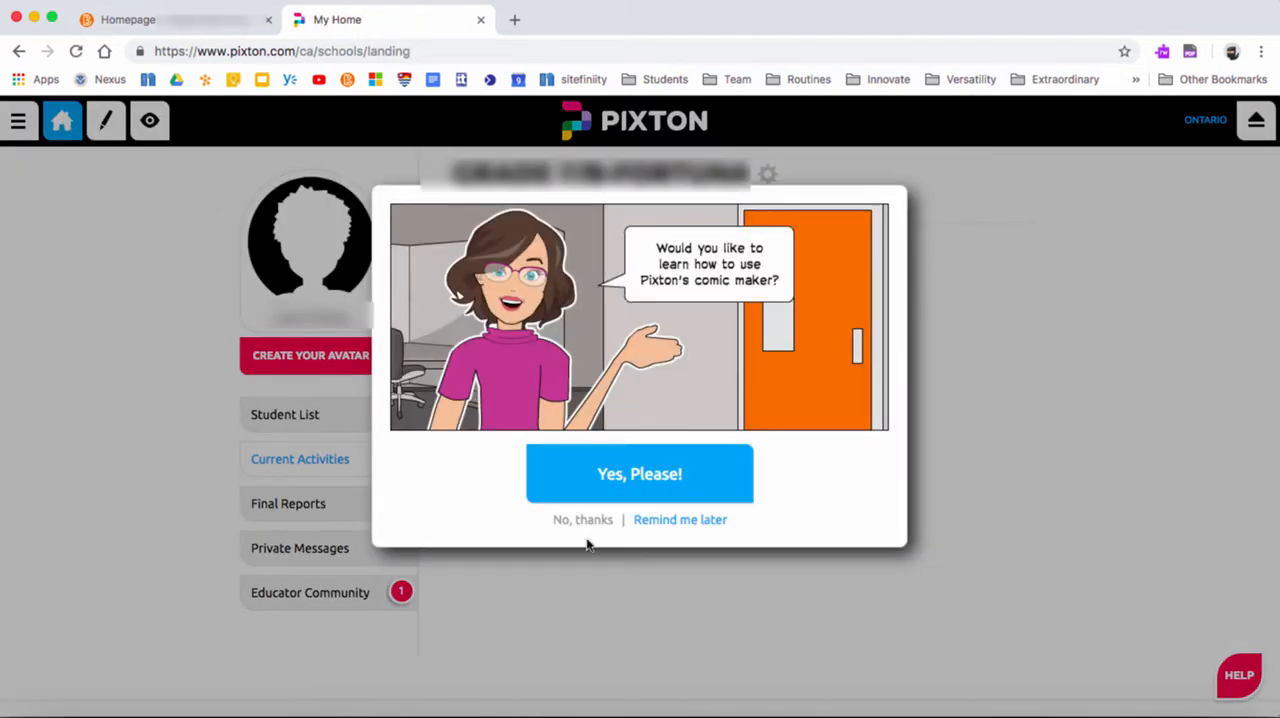
{"action": "left_click", "coordinate": [586, 522]}
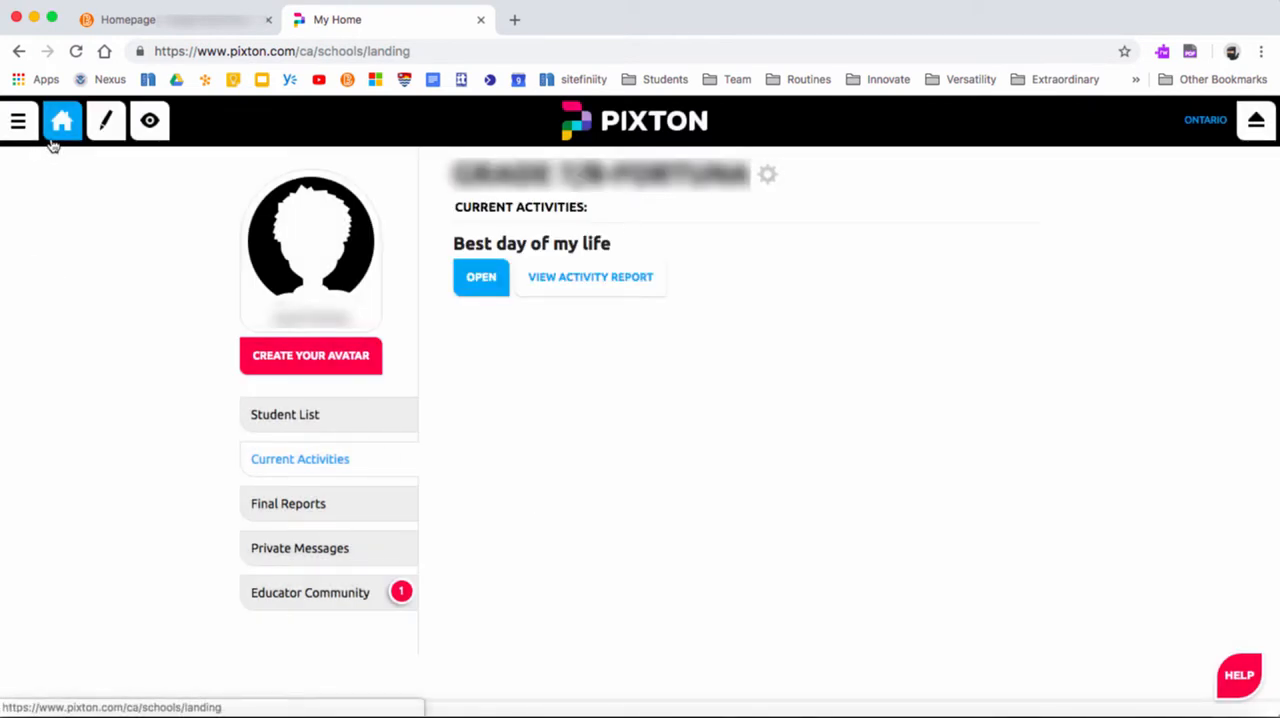
View the options under My Creations and My People, and open the Pixton lesson plans page
{"action": "left_click", "coordinate": [24, 126]}
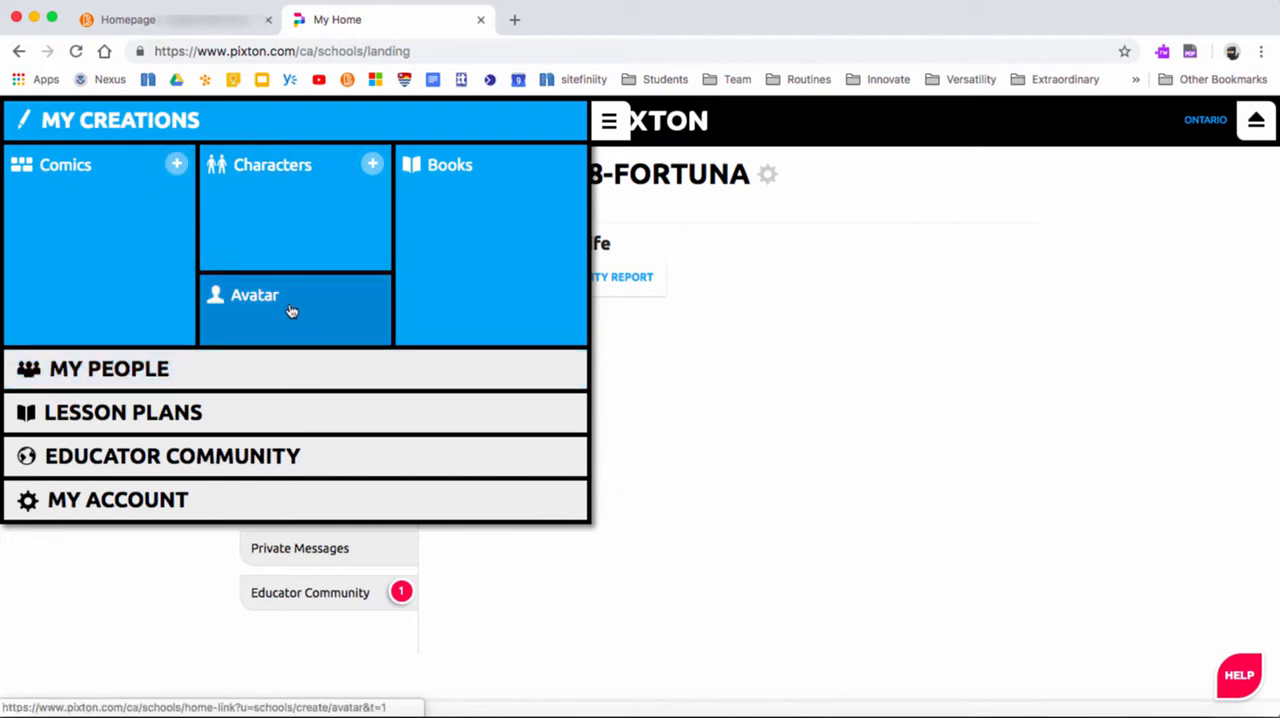
{"action": "left_click", "coordinate": [135, 368]}
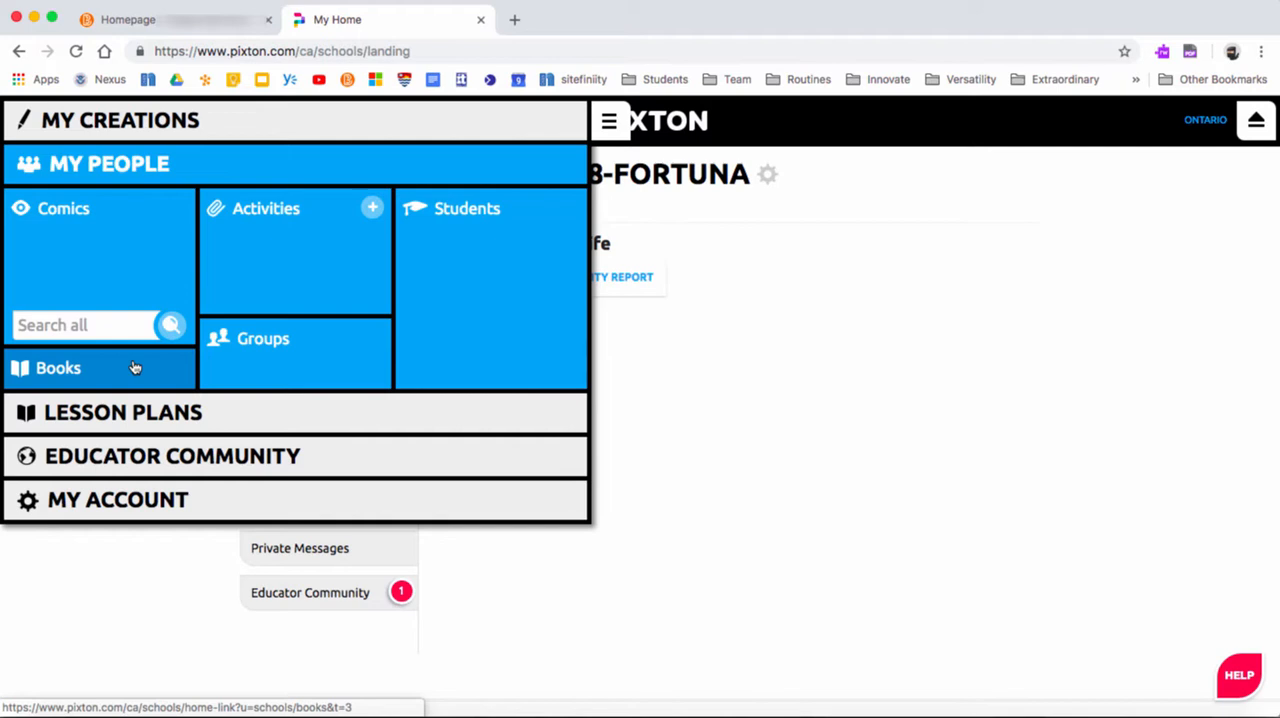
{"action": "left_click", "coordinate": [127, 412]}
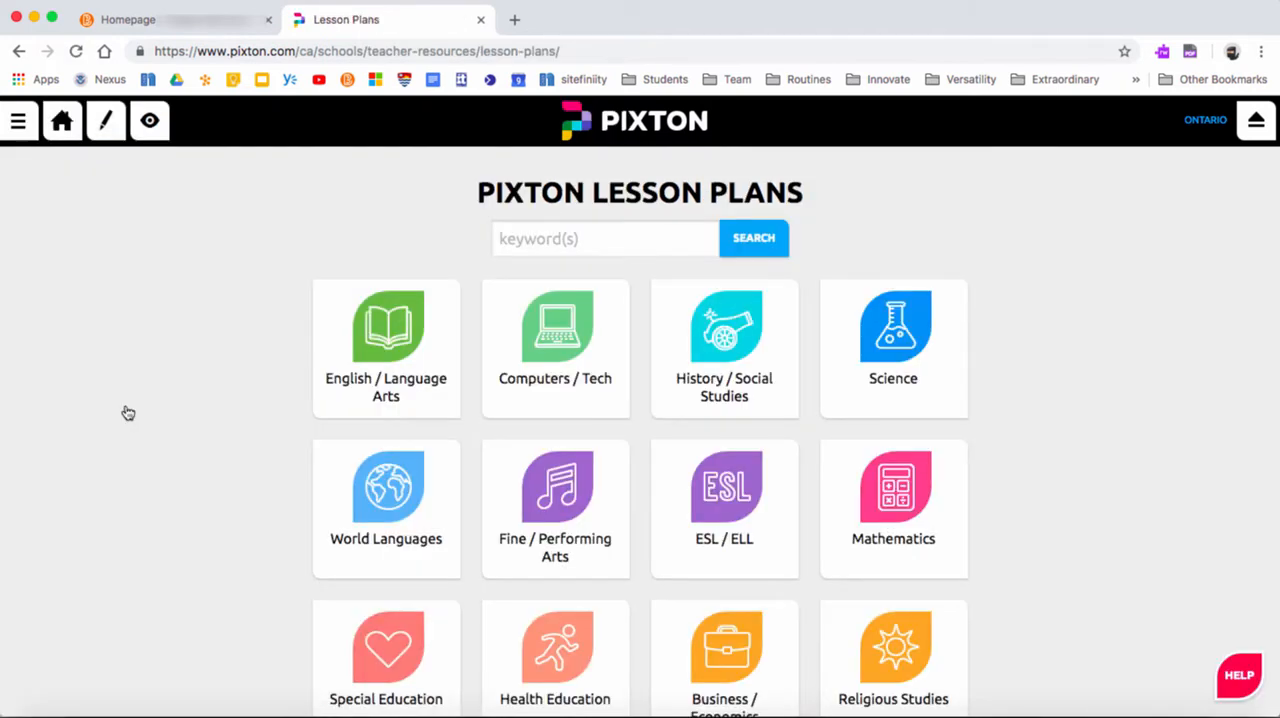
View the options under Educator Community and My Account, and return to the home page
{"action": "left_click", "coordinate": [18, 120]}
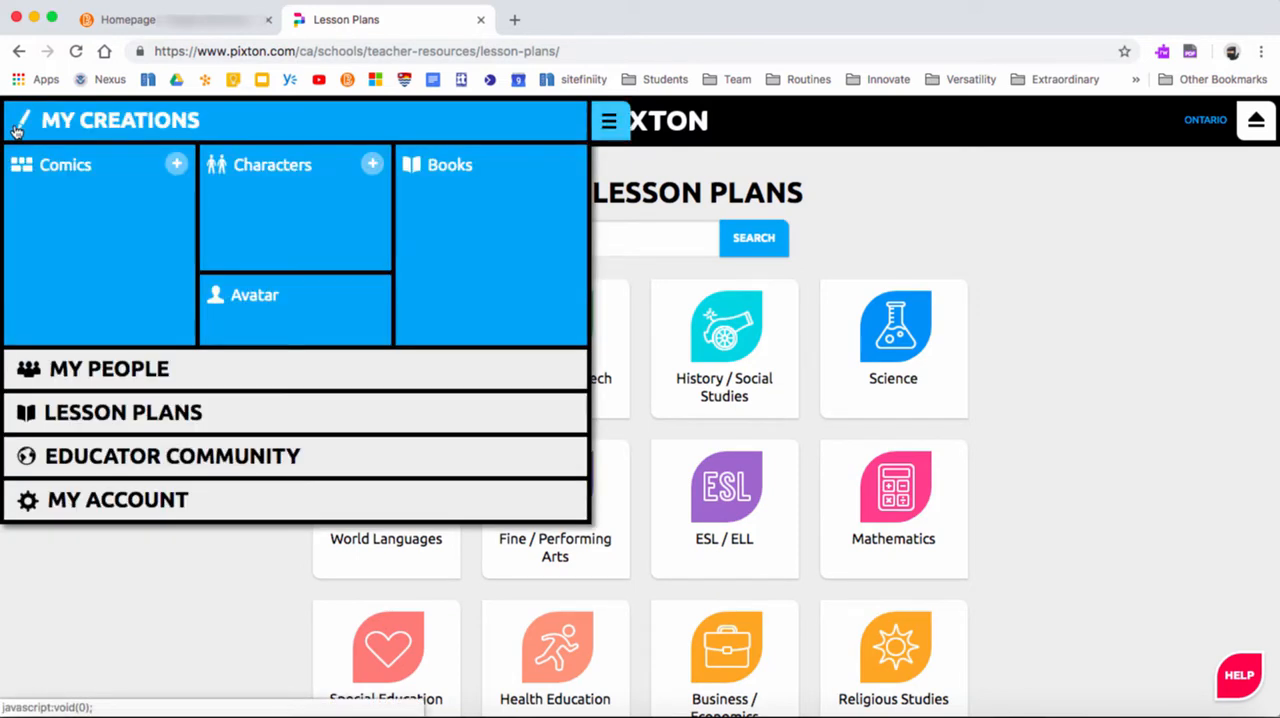
{"action": "left_click", "coordinate": [132, 460]}
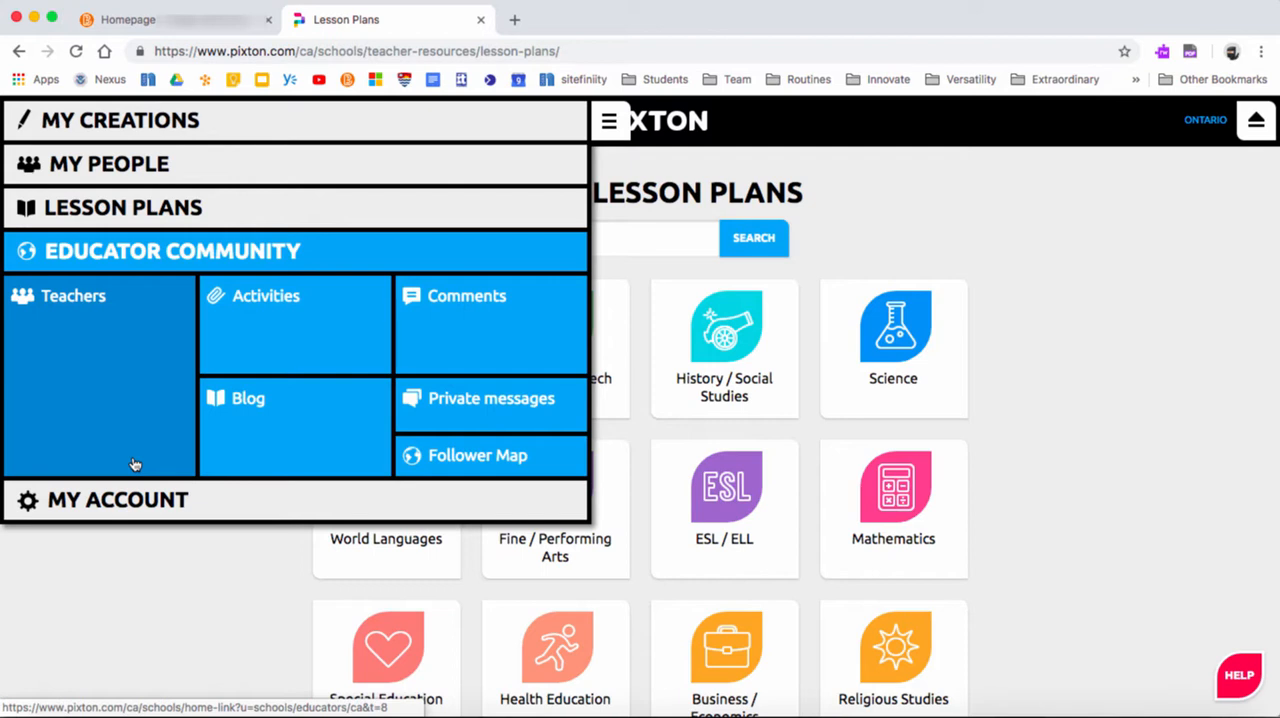
{"action": "left_click", "coordinate": [120, 503]}
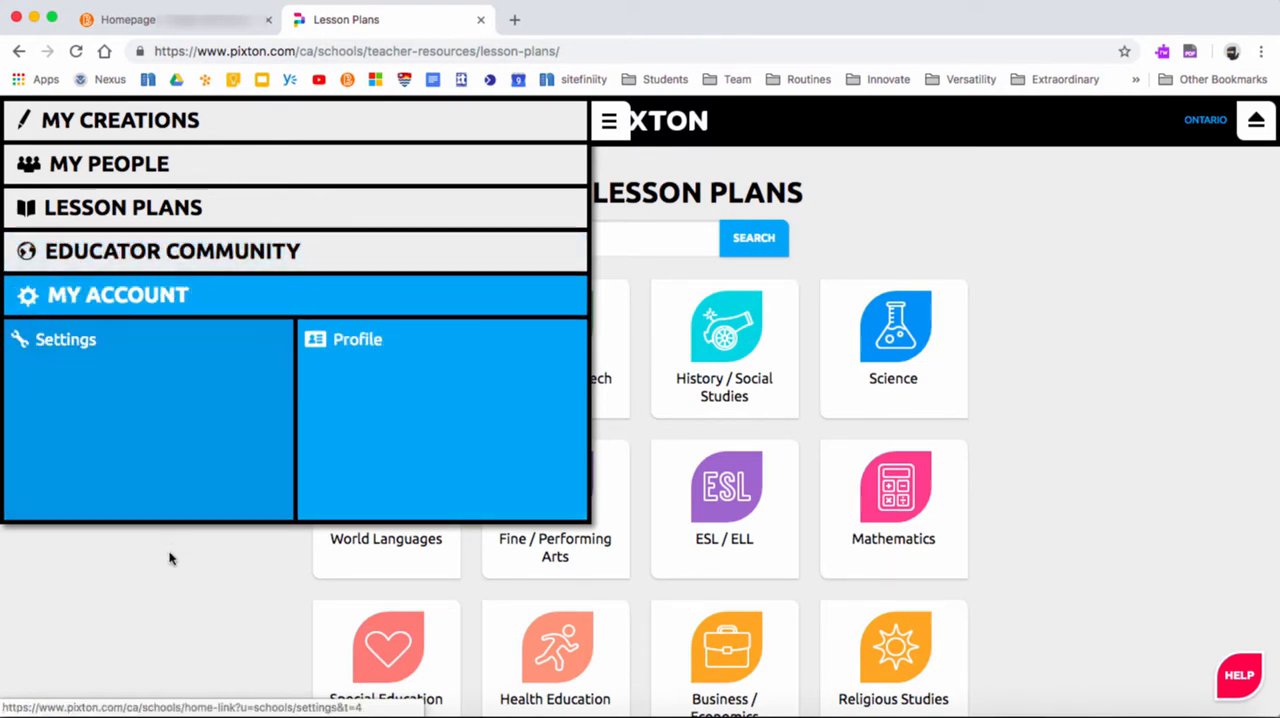
{"action": "left_click", "coordinate": [183, 574]}
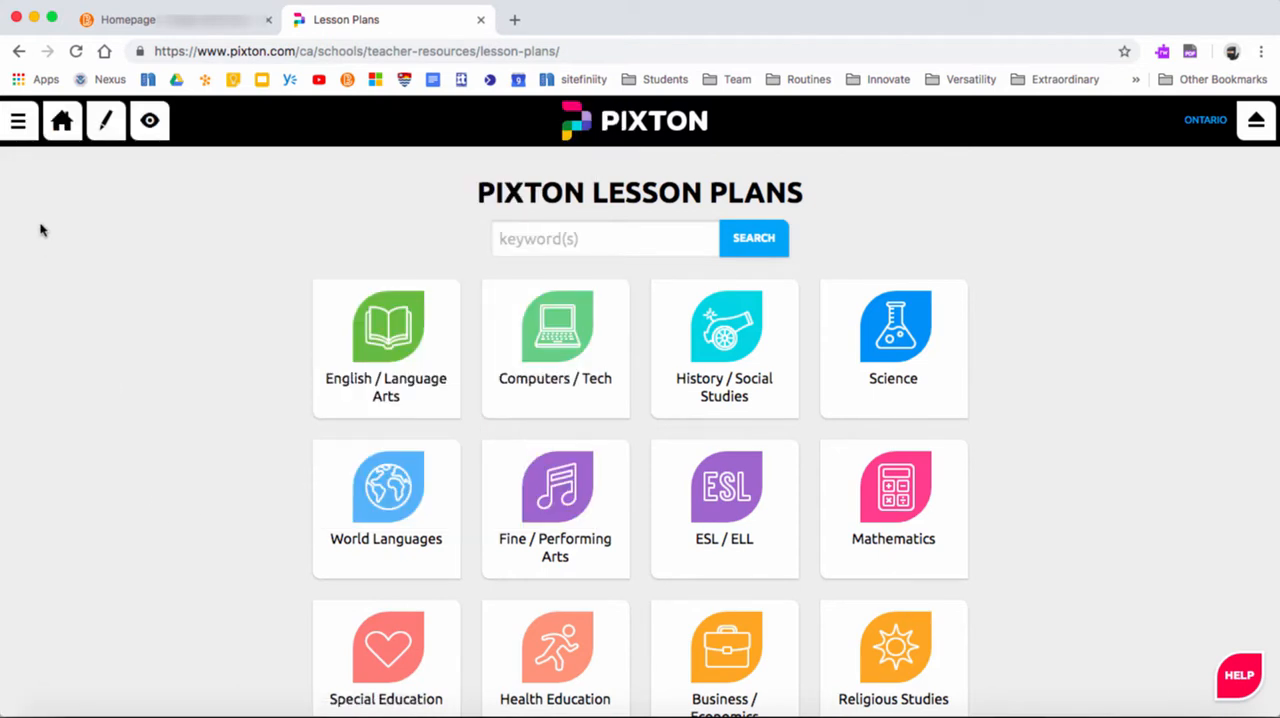
{"action": "left_click", "coordinate": [63, 135]}
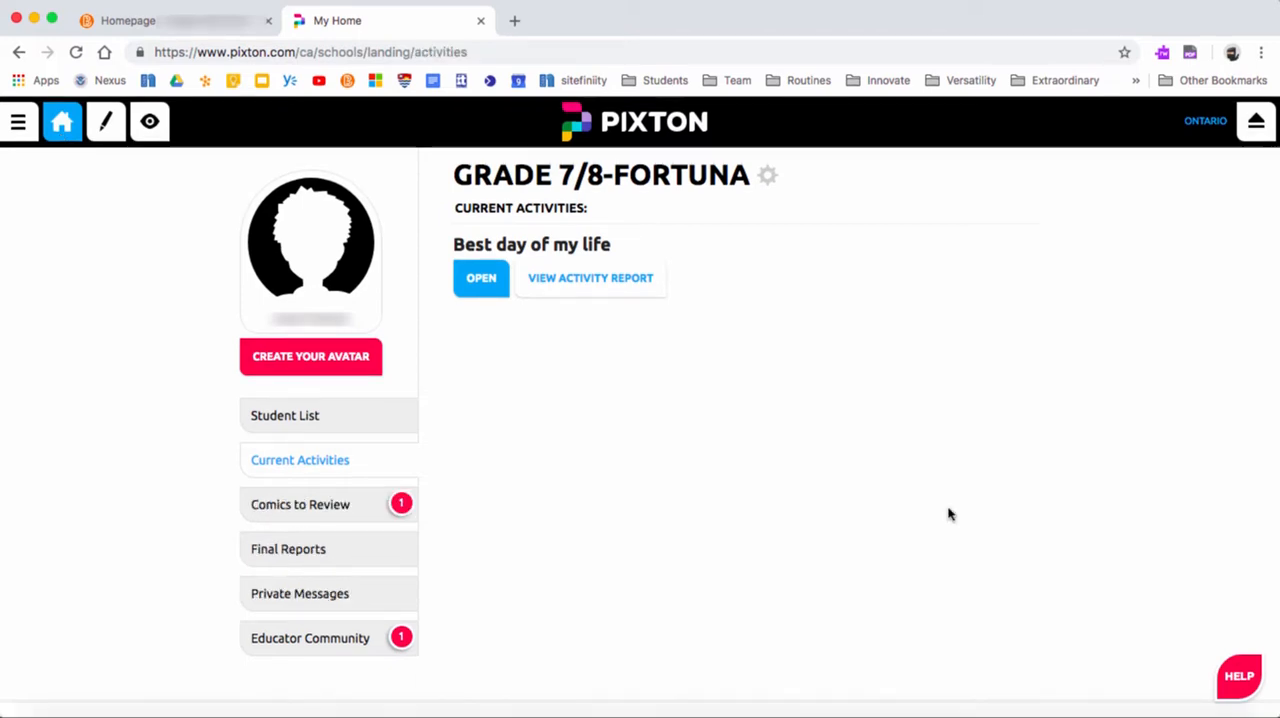
Open the student's "Pixton Assignment" from the comics to review and view the comic through to its grading and comment area
{"action": "left_click", "coordinate": [324, 508]}
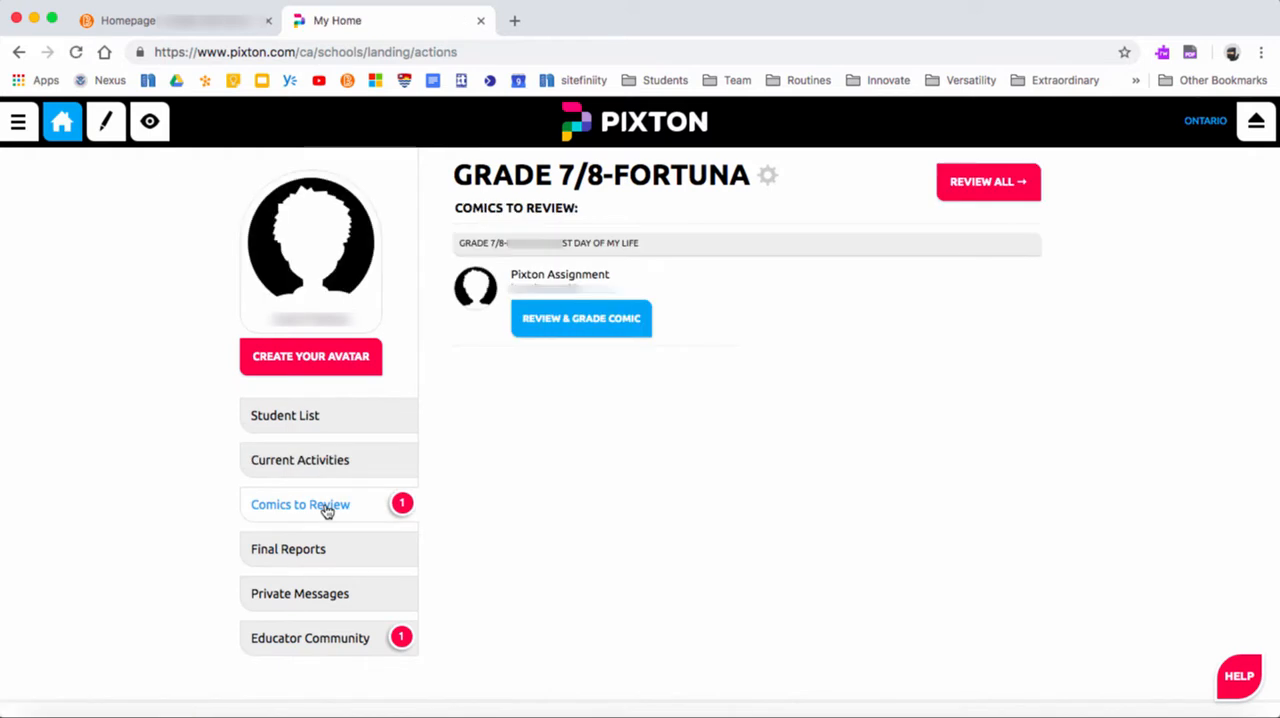
{"action": "left_click", "coordinate": [575, 320]}
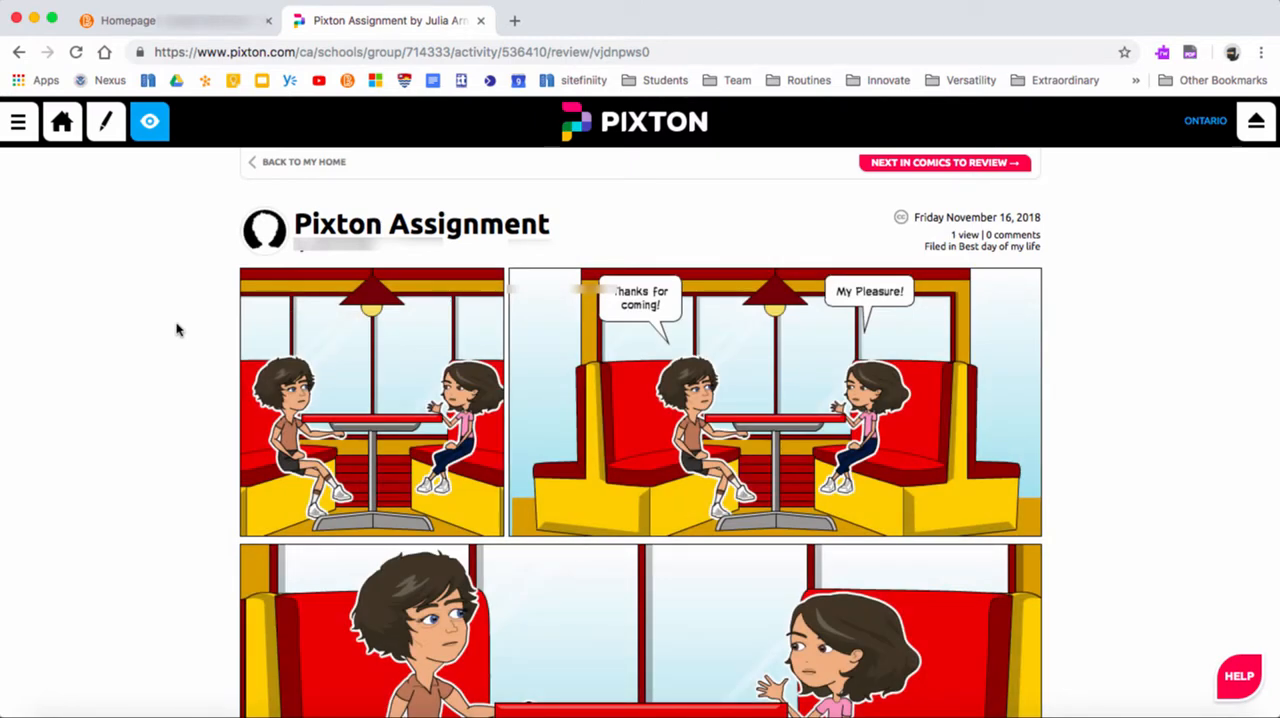
{"action": "scroll", "coordinate": [777, 389], "scroll_direction": "down", "scroll_amount": 3}
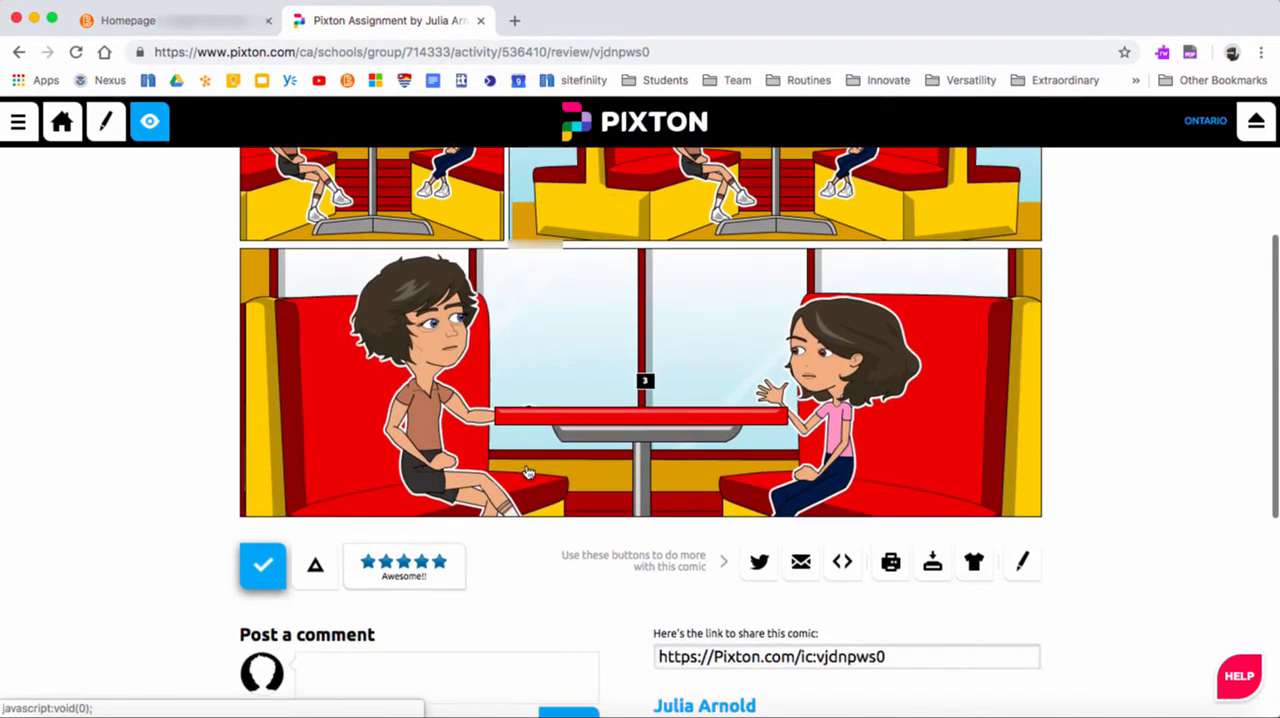
{"action": "scroll", "coordinate": [528, 472], "scroll_direction": "down", "scroll_amount": 1}
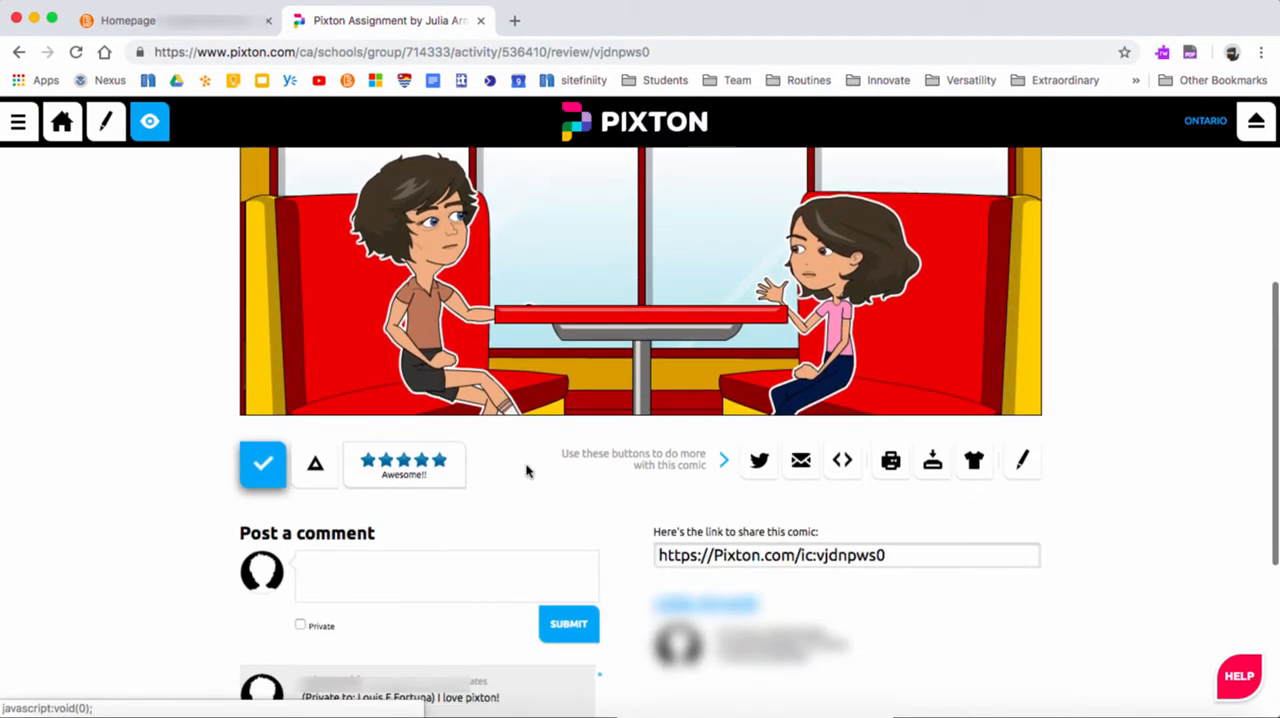
Rate the comic five stars, approve it, and continue to the next comic to review
{"action": "left_click", "coordinate": [438, 461]}
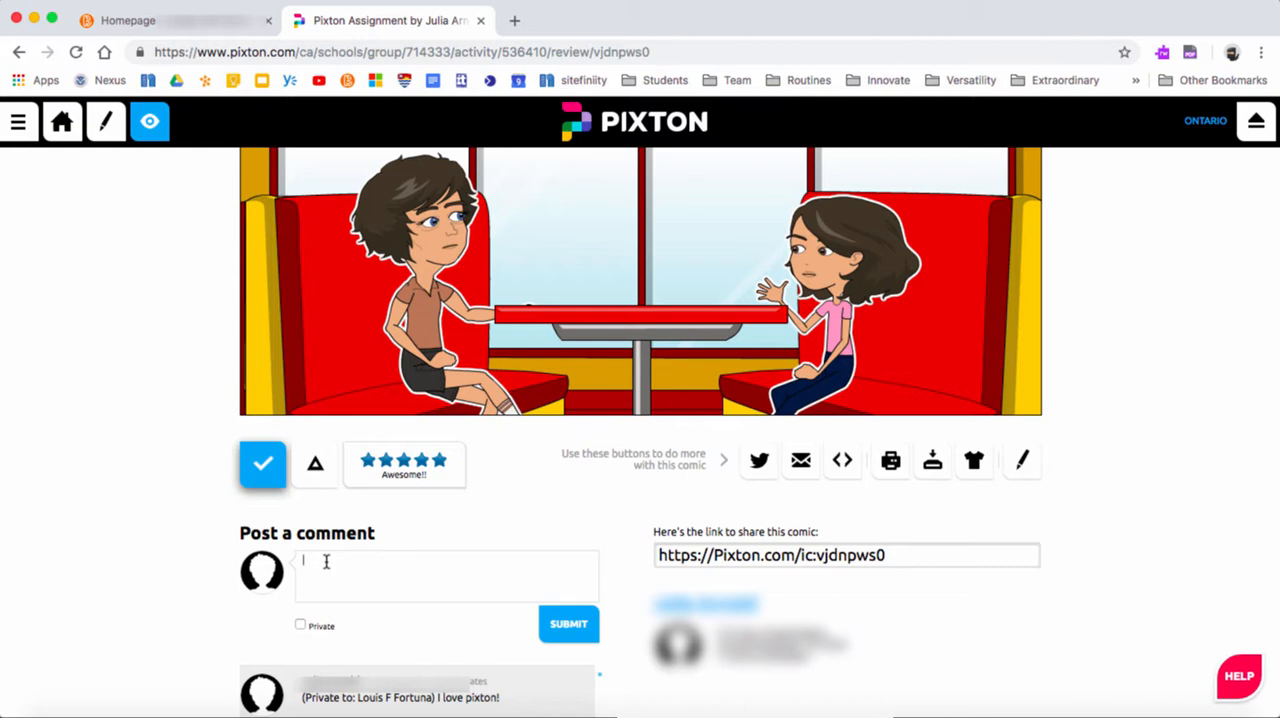
{"action": "left_click", "coordinate": [263, 477]}
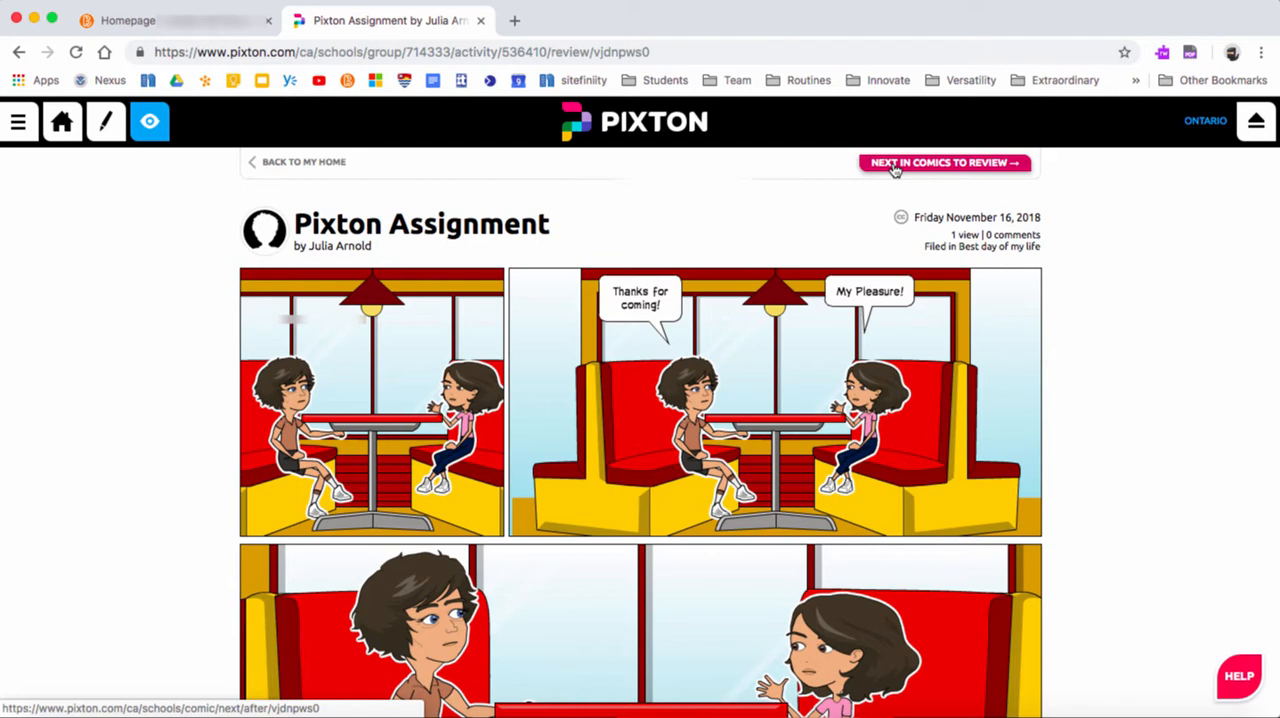
{"action": "left_click", "coordinate": [895, 165]}
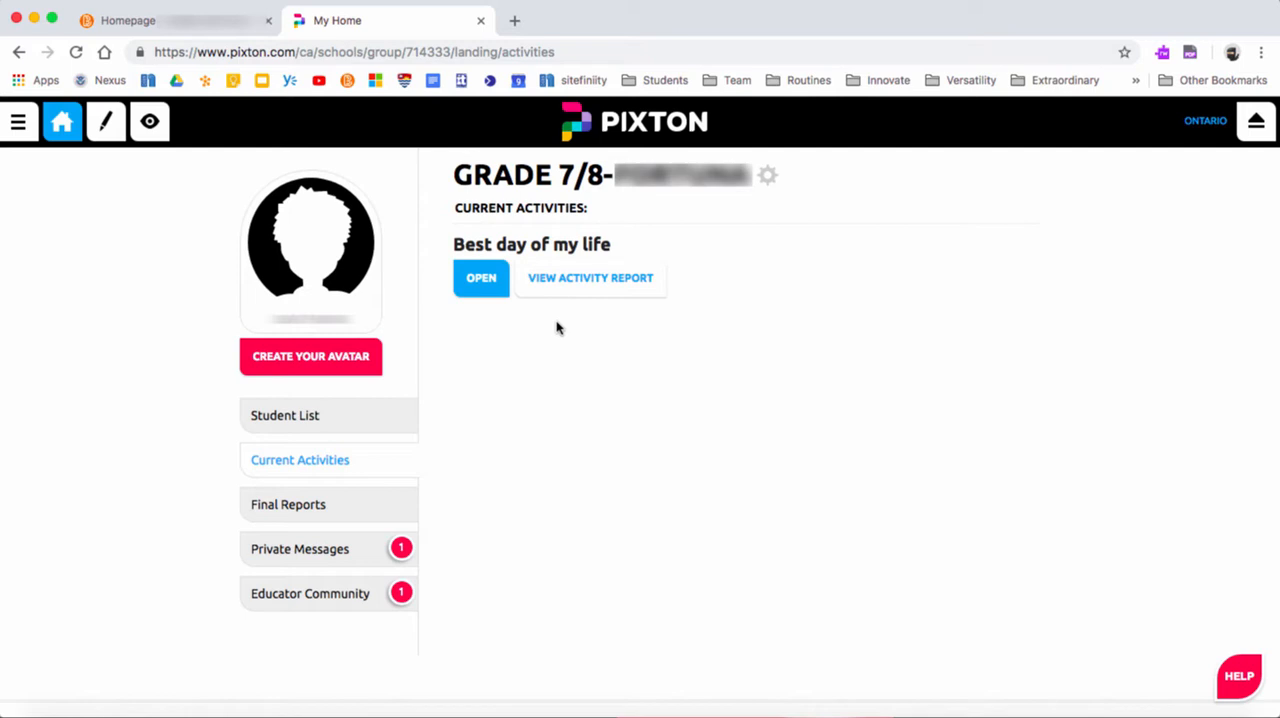
Open and save the group's settings, and open the new activity page from the group's activities
{"action": "left_click", "coordinate": [767, 179]}
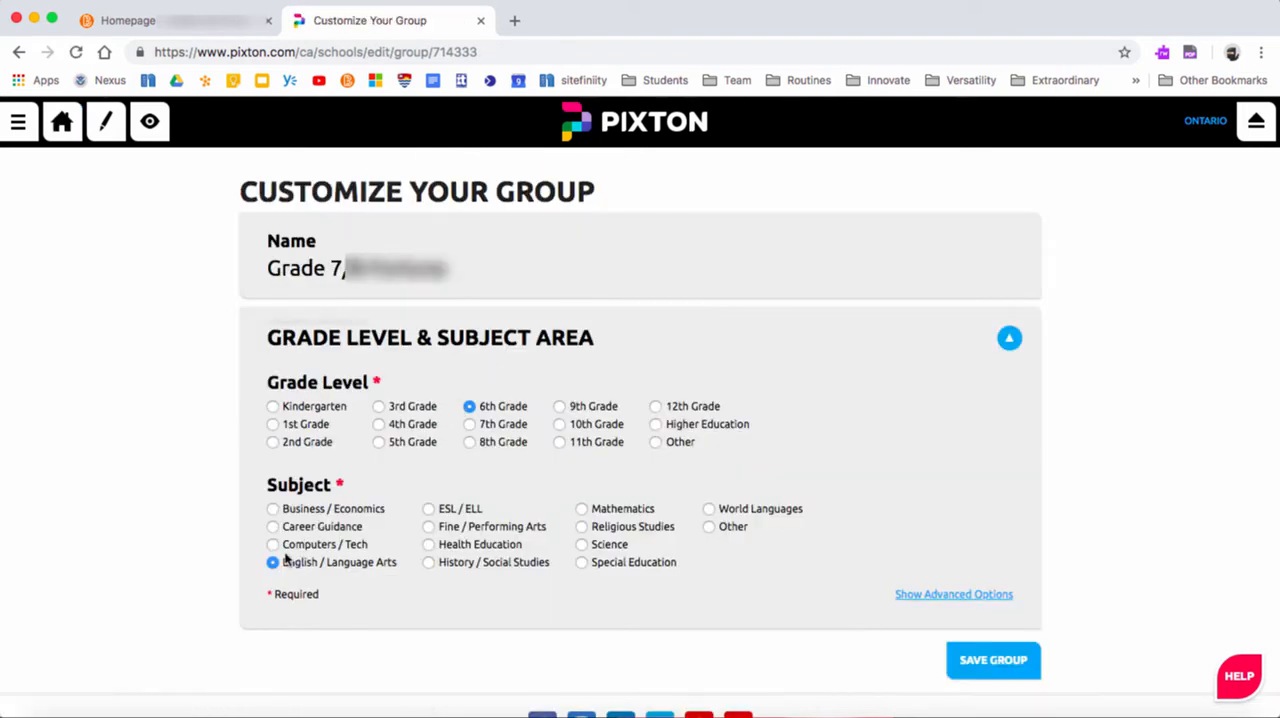
{"action": "left_click", "coordinate": [975, 658]}
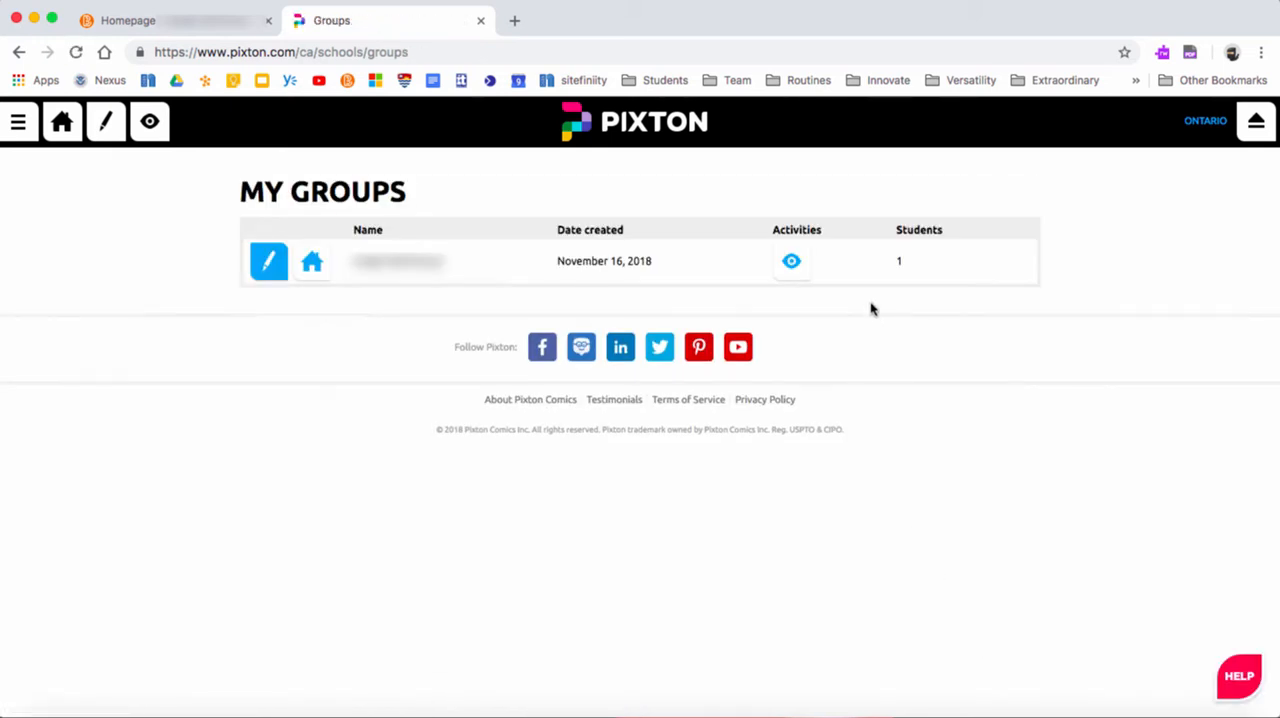
{"action": "left_click", "coordinate": [794, 272]}
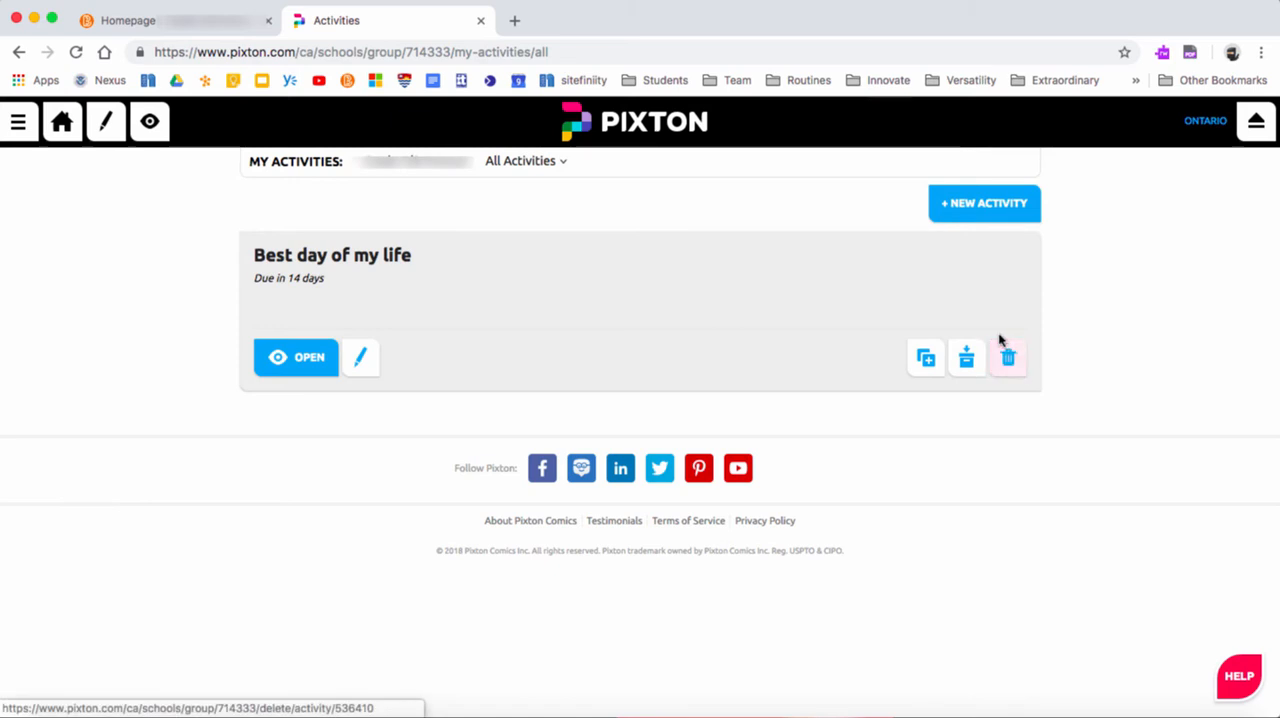
{"action": "left_click", "coordinate": [976, 211]}
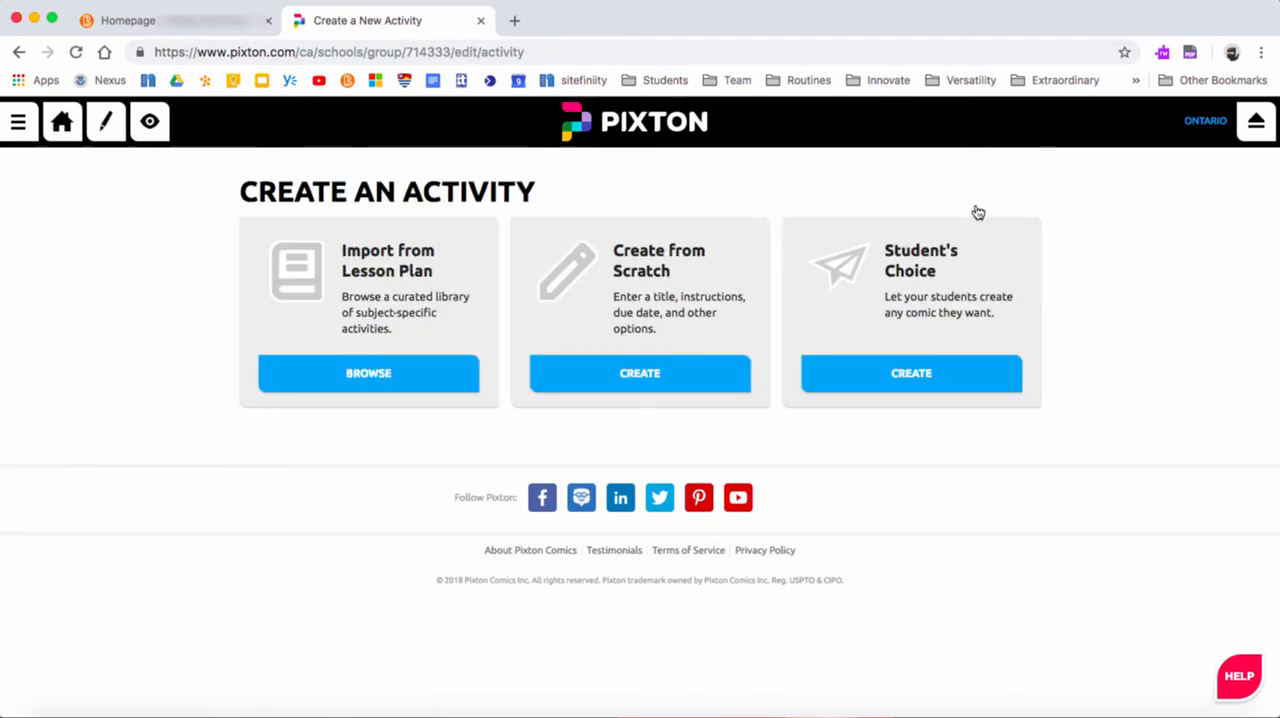